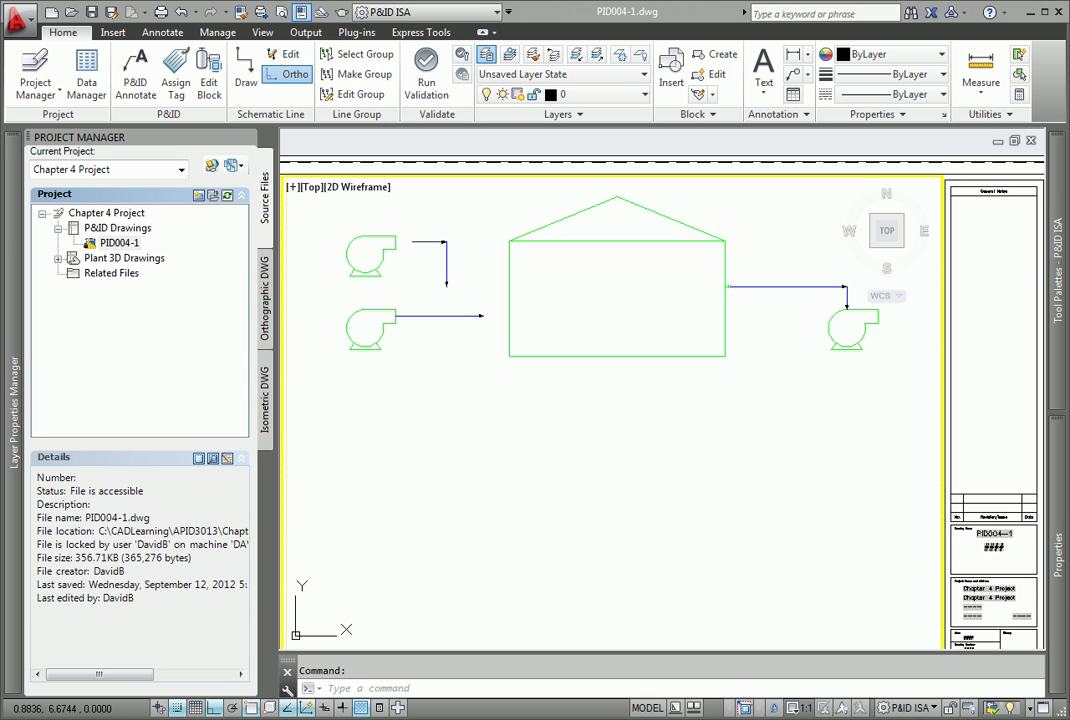
- Browse the Fittings, Instruments and Non-engineering symbol palettes, then let the tool palettes auto-hide
mouse_move(1058, 358)
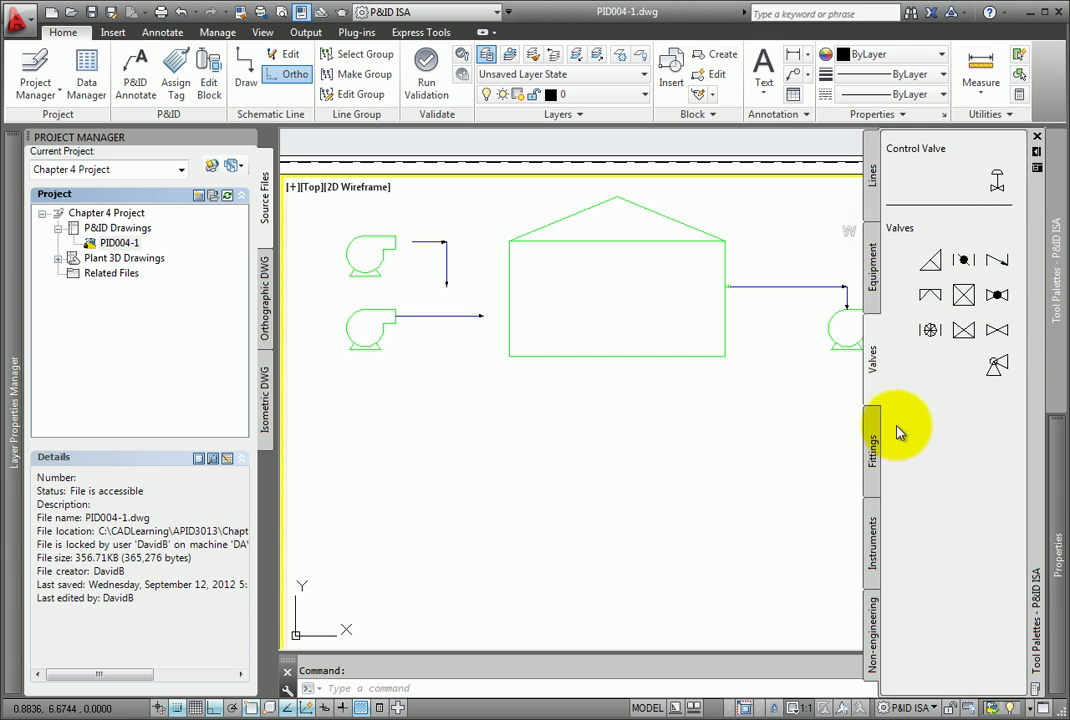
left_click(876, 447)
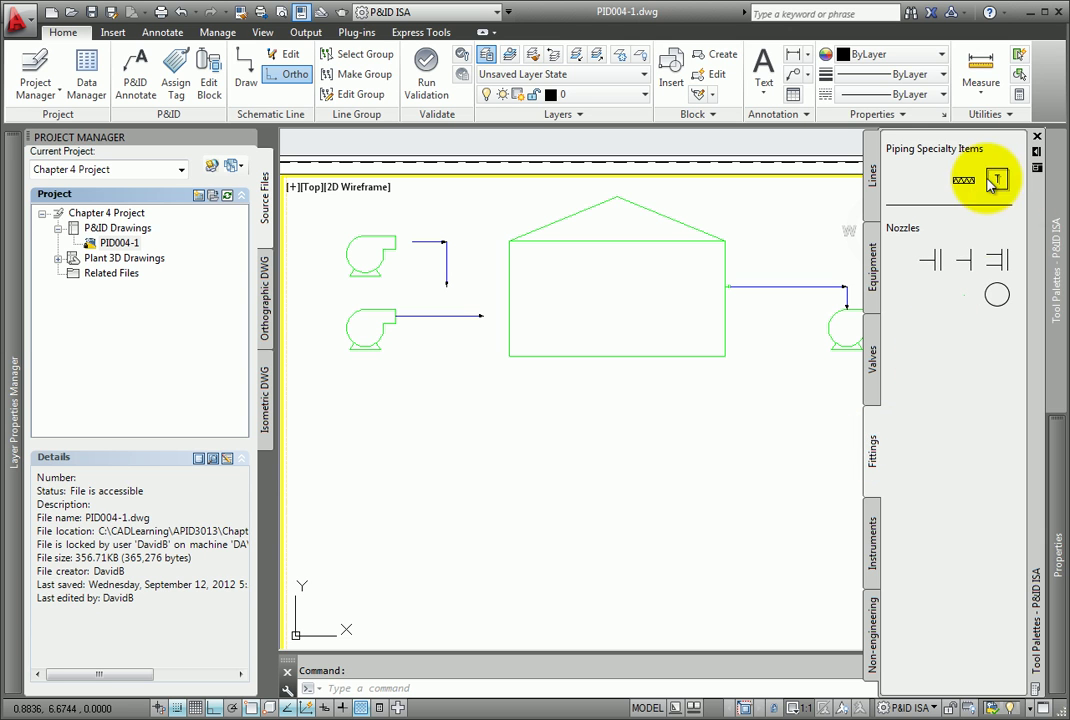
left_click(876, 557)
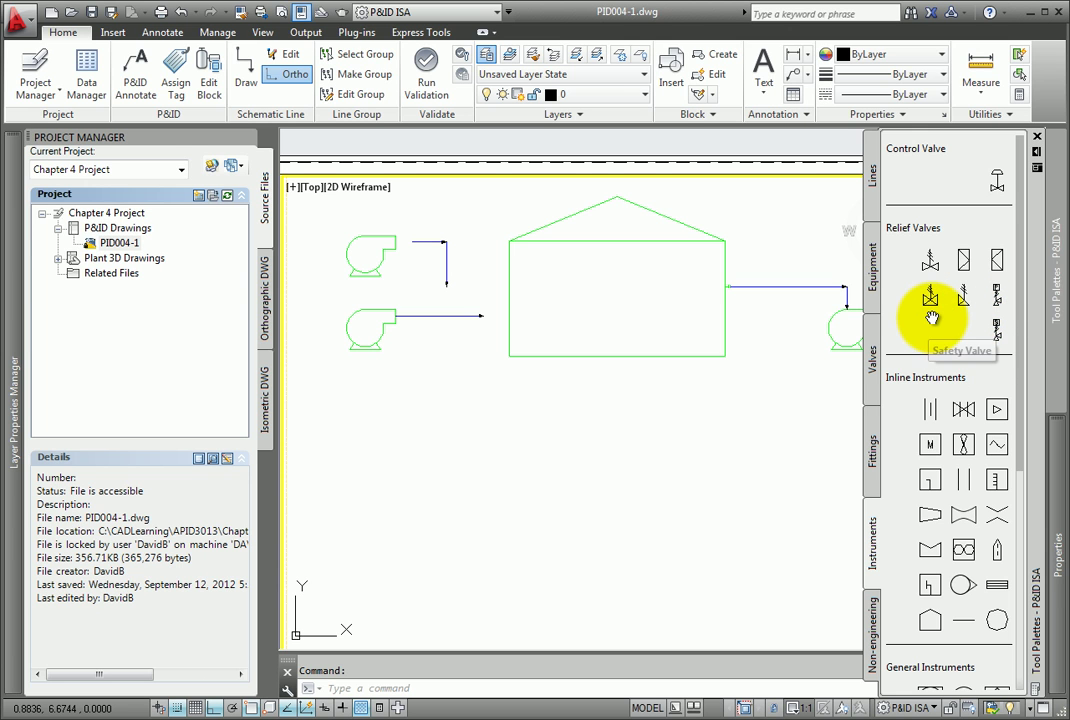
left_click(872, 628)
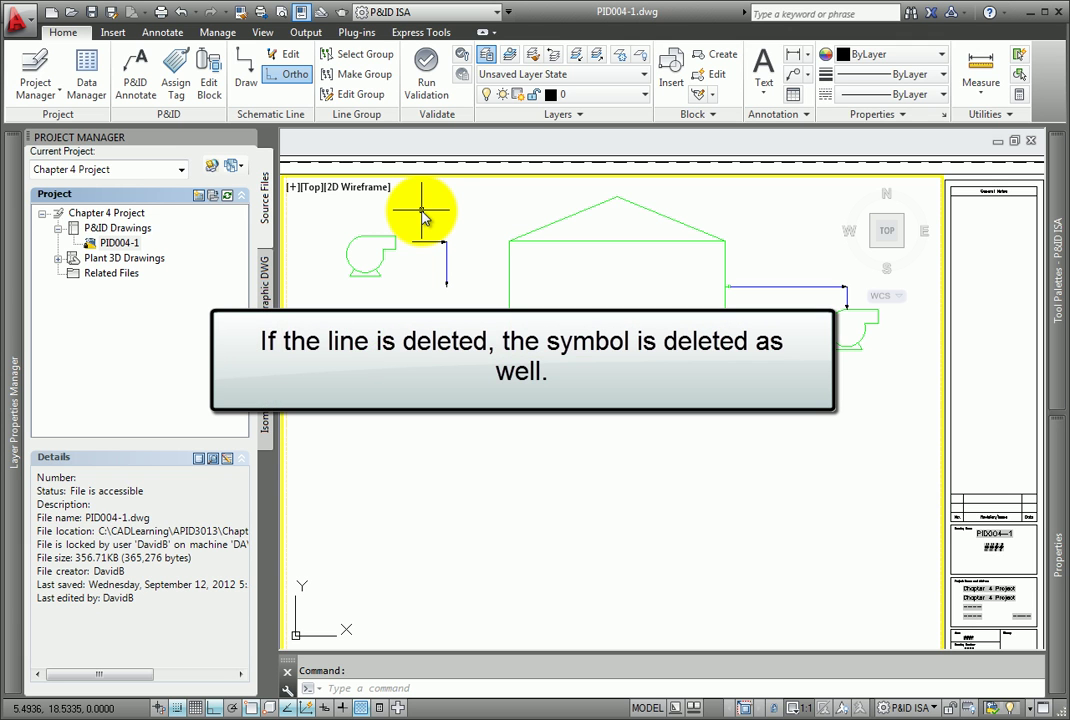
- Open Project Setup from the Project Manager
left_click(52, 93)
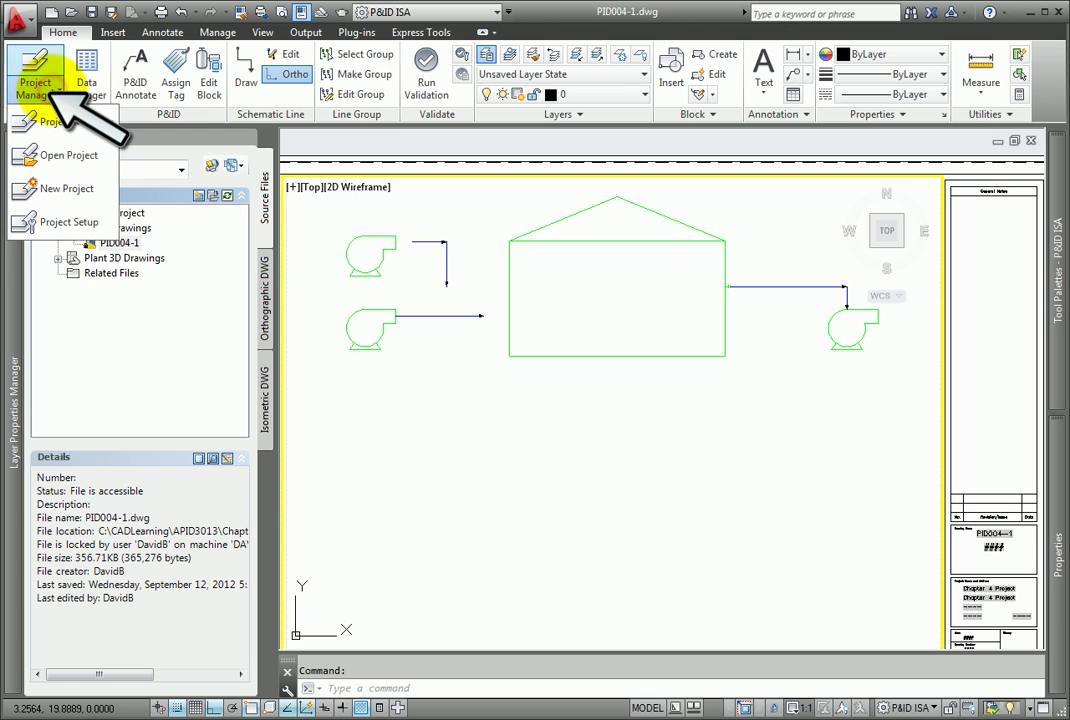
left_click(88, 224)
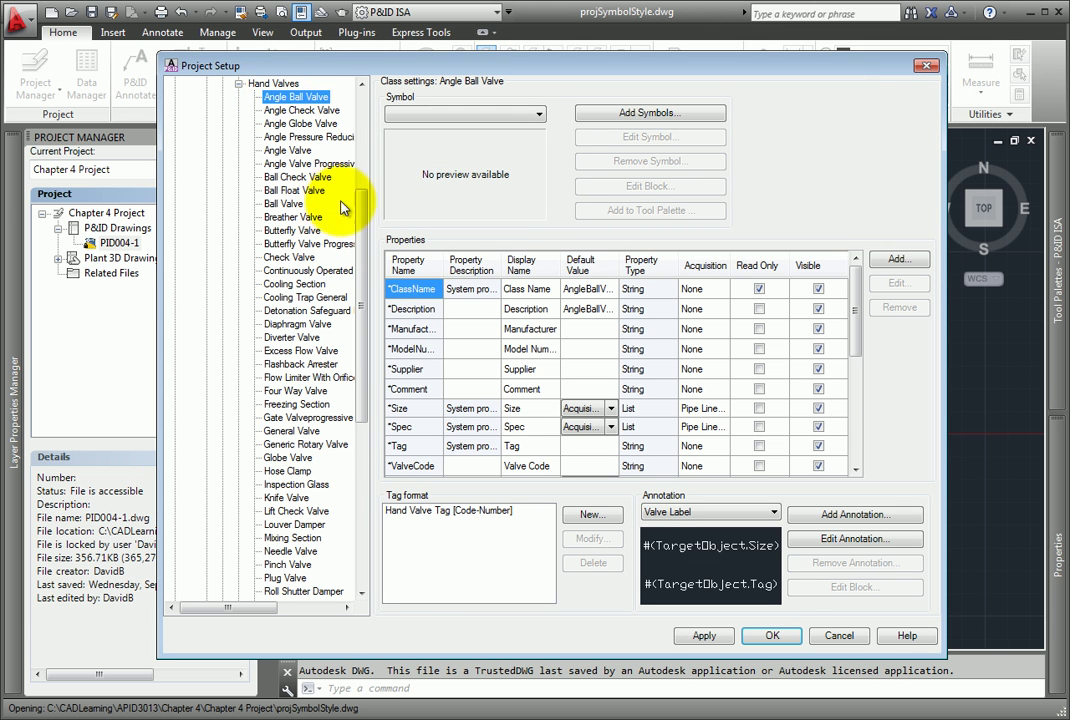
left_click_drag(358, 212, 358, 110)
- Expand P&ID Class Definitions to Inline Assets > Hand Valves and select Angle Ball Valve
left_click(210, 164)
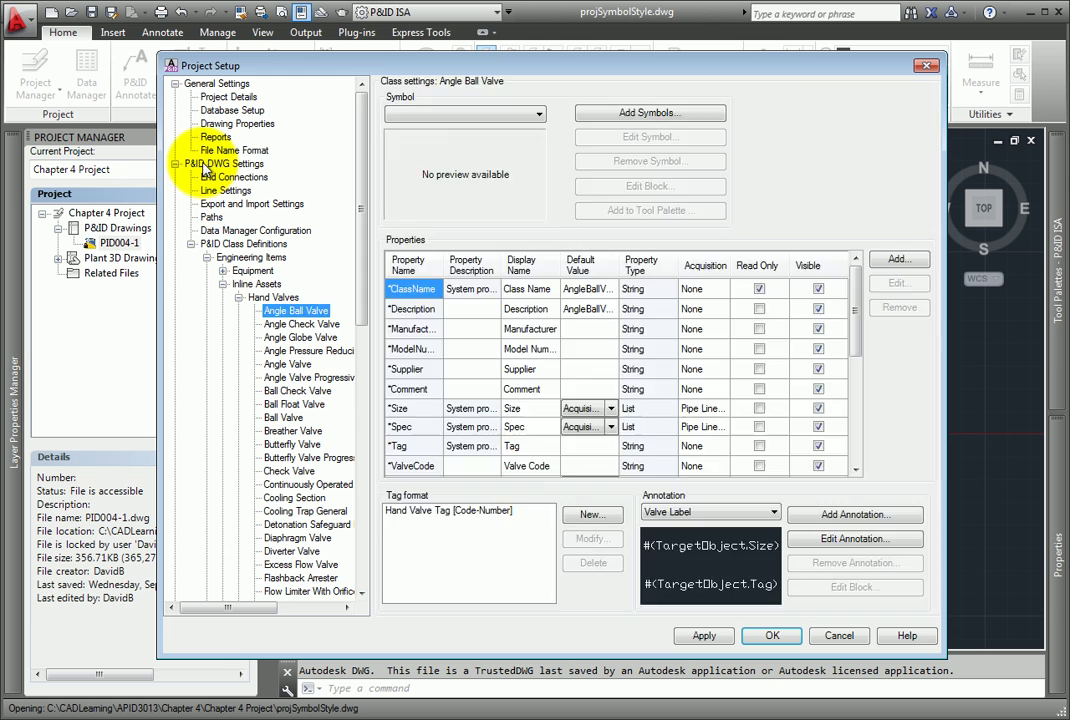
left_click(190, 244)
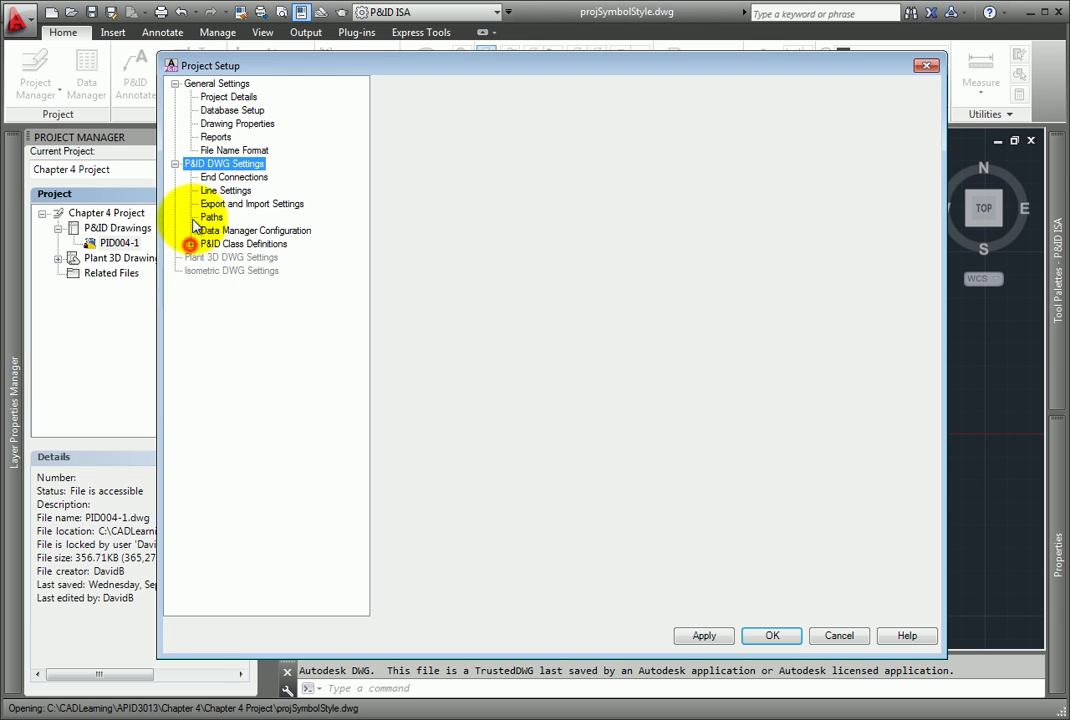
left_click(175, 164)
left_click(175, 164)
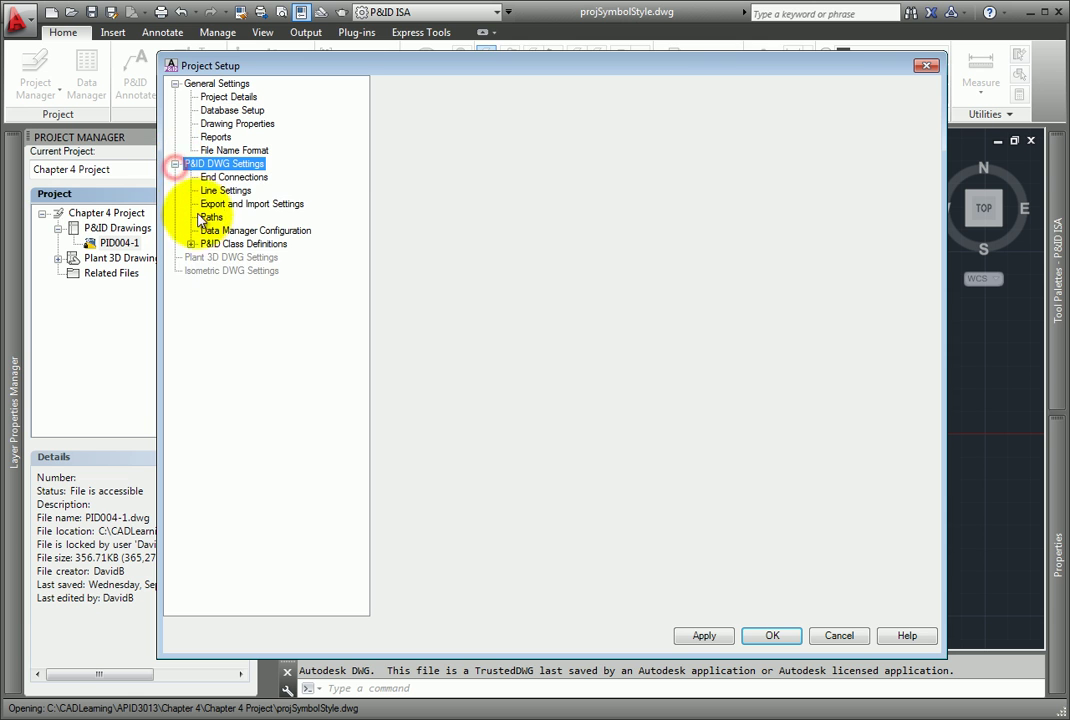
left_click(190, 244)
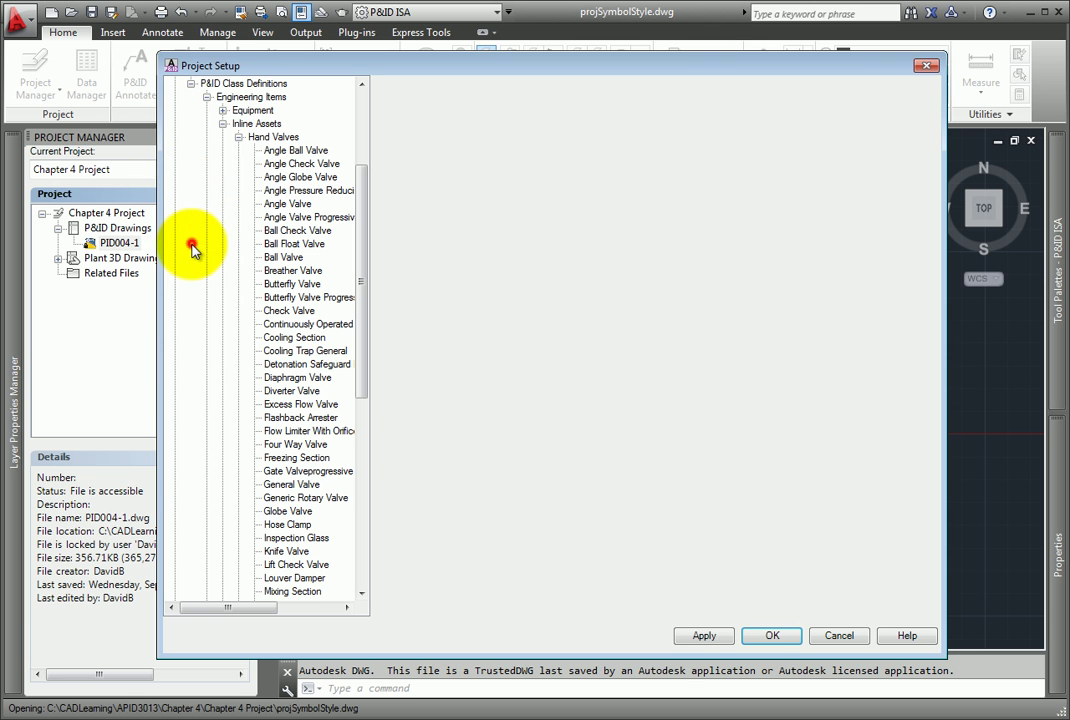
left_click(262, 125)
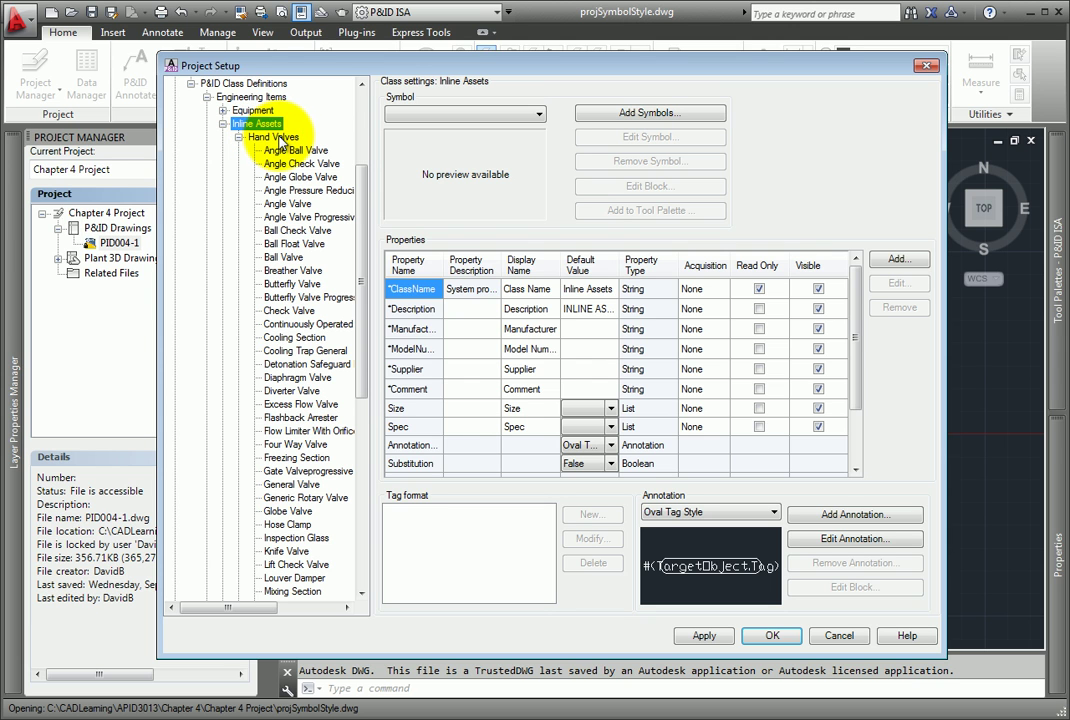
left_click(275, 137)
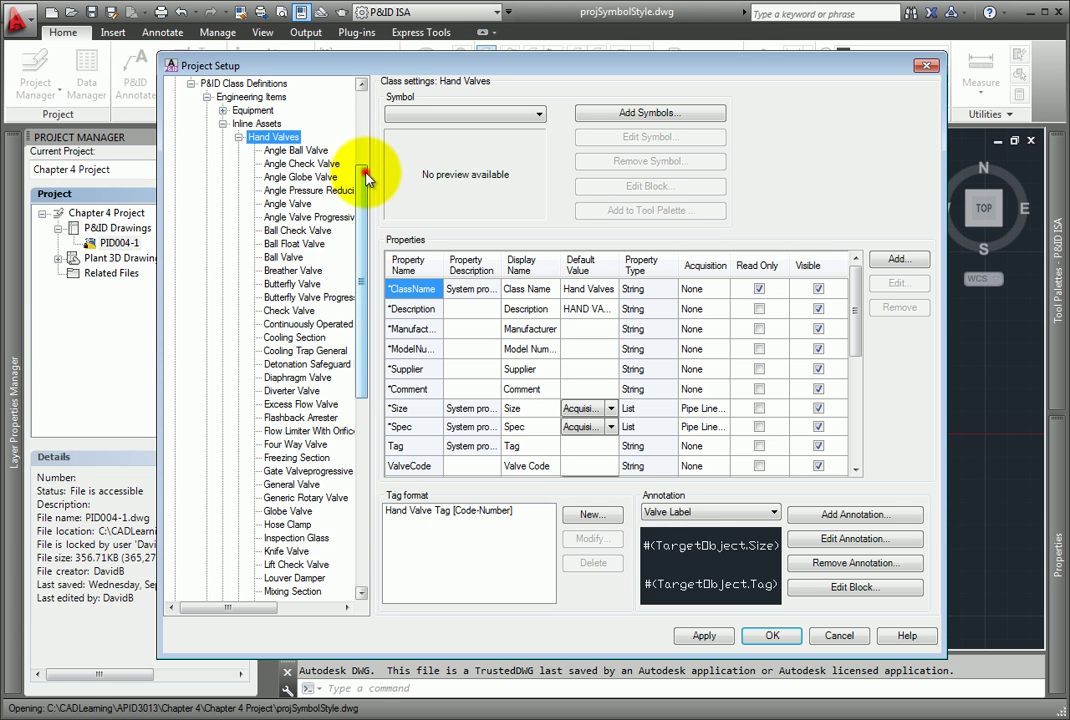
left_click_drag(366, 178, 383, 158)
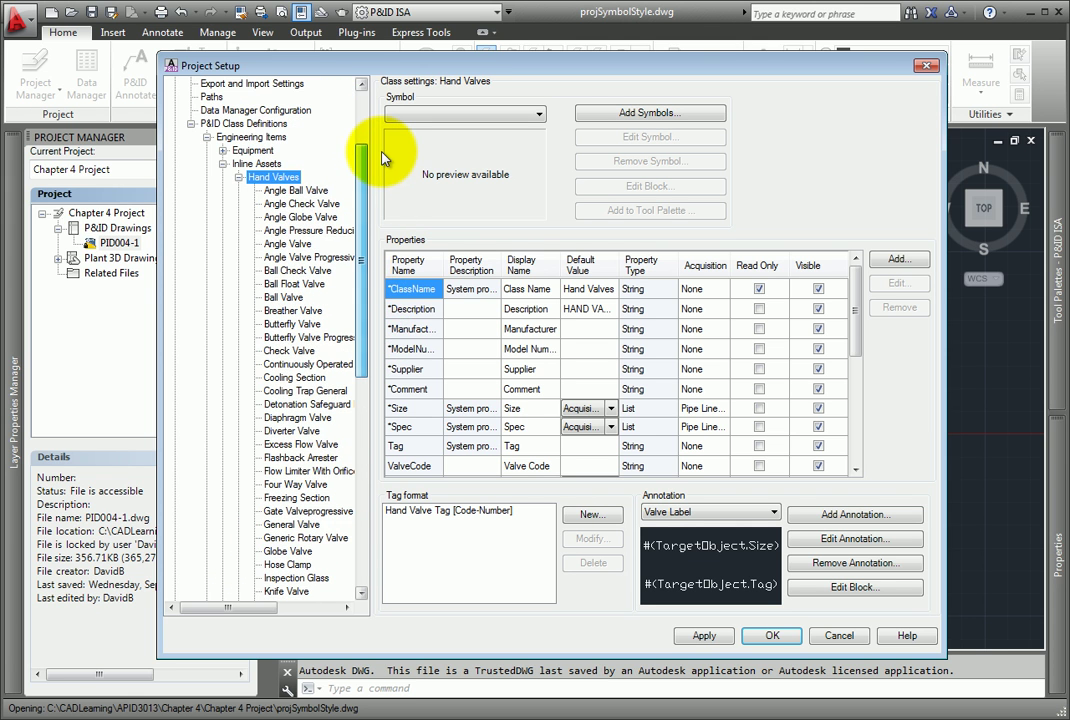
left_click(293, 191)
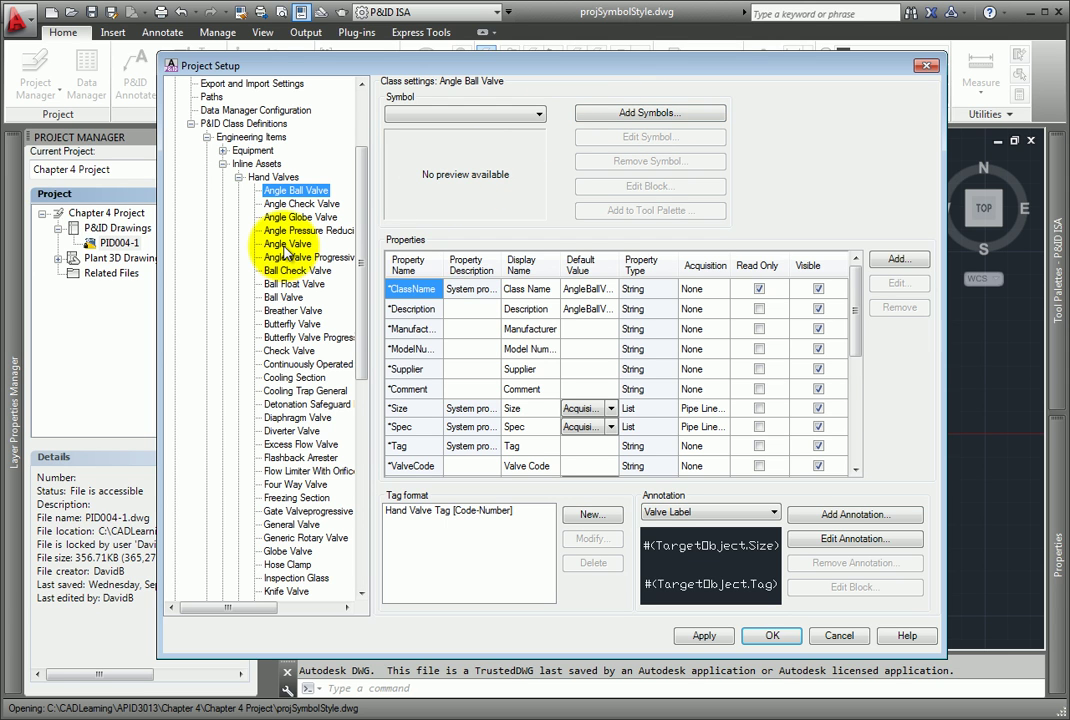
- Select Angle Valve and compare ISA Angle Valve against Angle Valve Style, leaving Angle Valve Style chosen
left_click(287, 247)
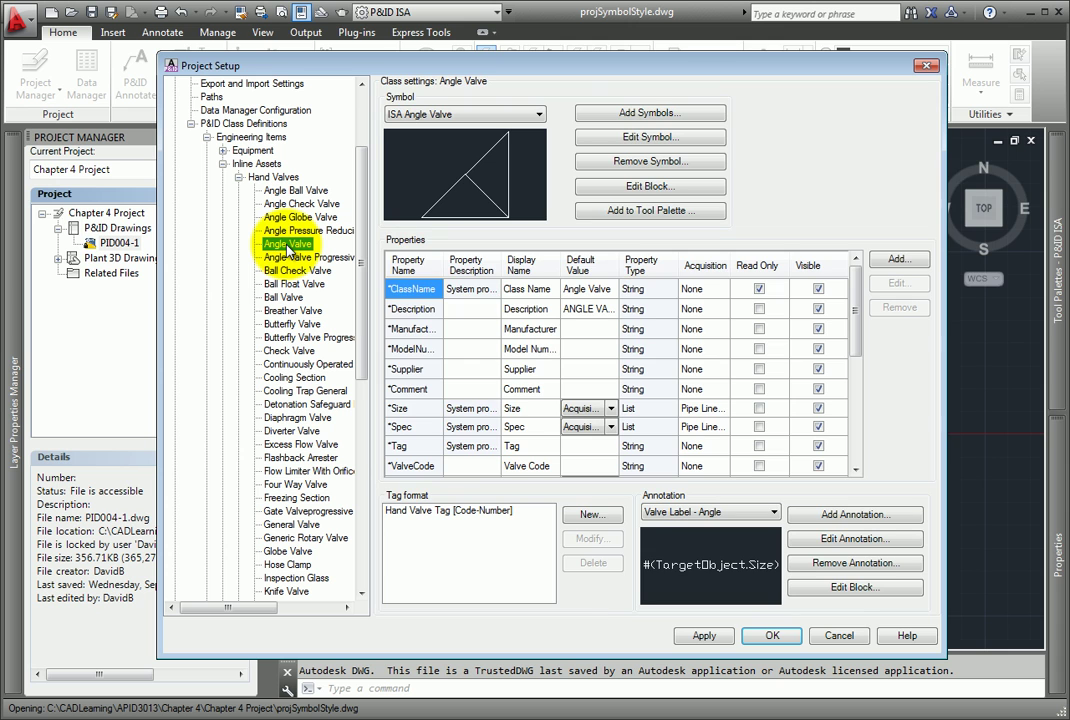
left_click(543, 115)
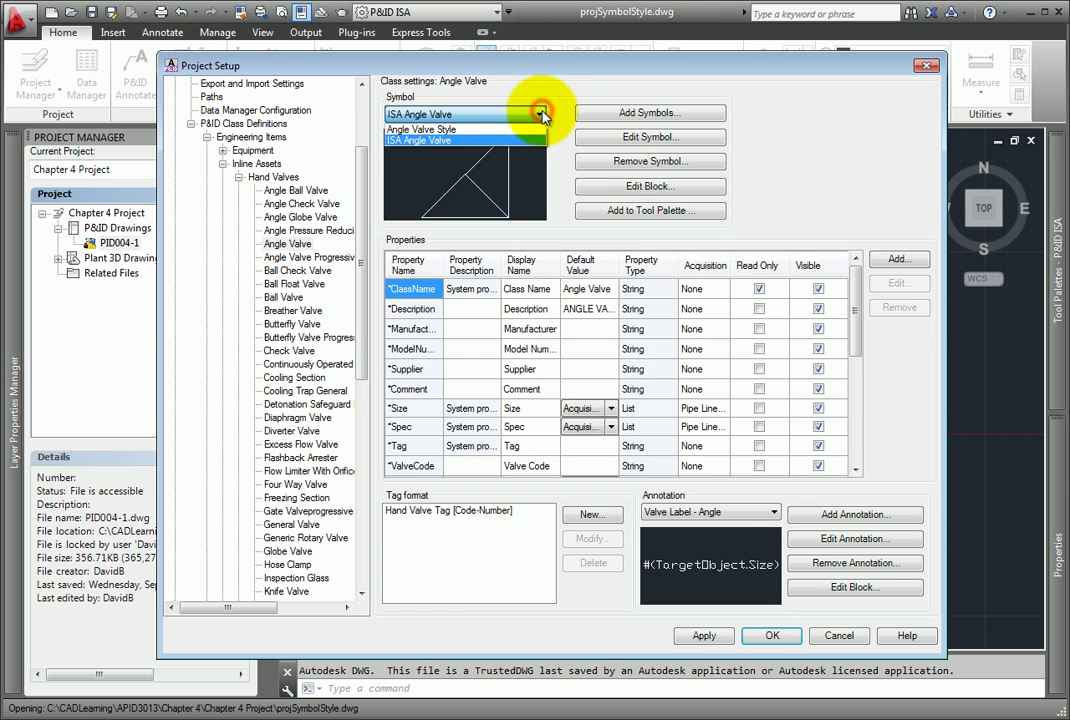
left_click(489, 133)
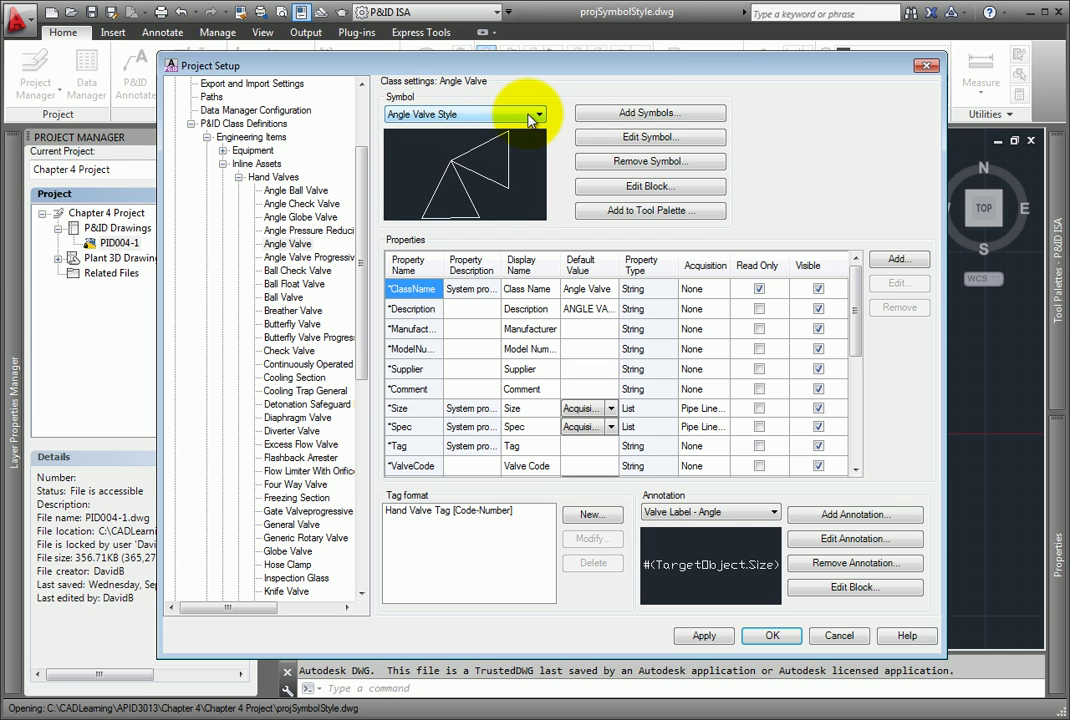
left_click(529, 116)
left_click(476, 140)
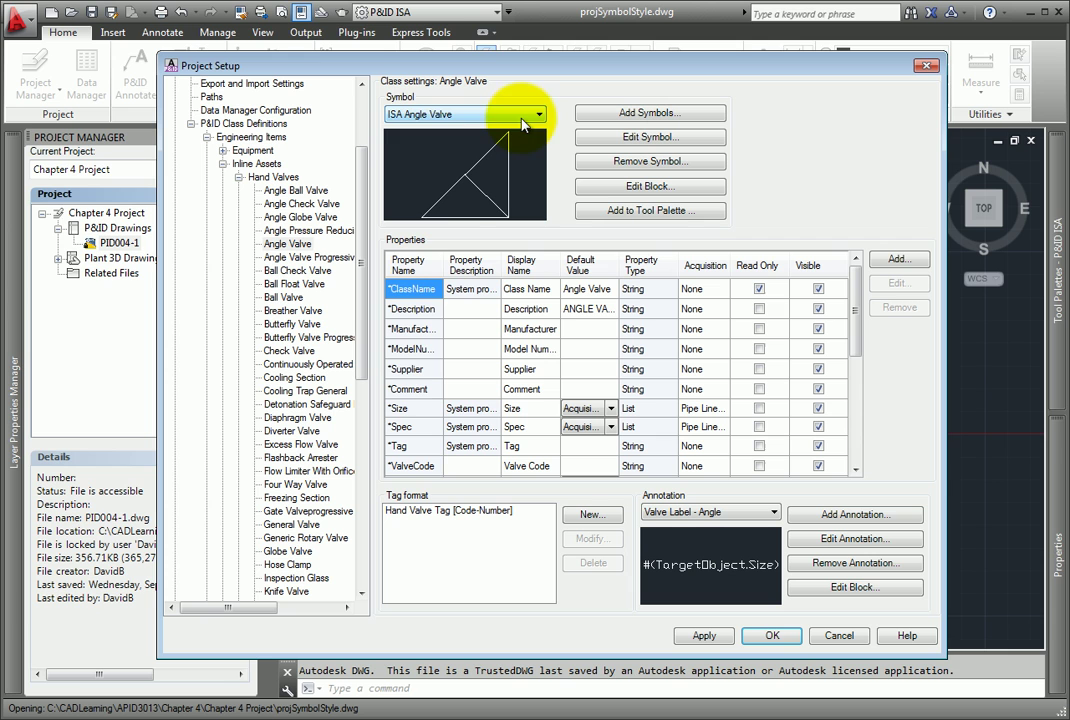
left_click(538, 114)
left_click(447, 130)
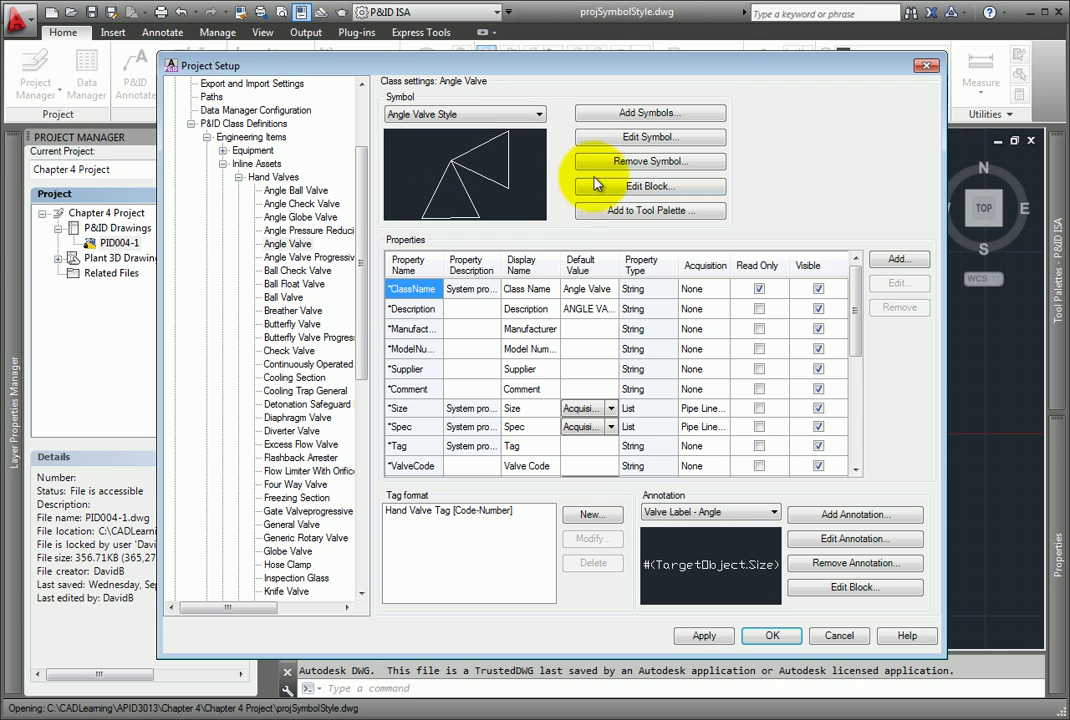
- Edit the Angle Valve Style block and save it as a new block named Angle Ball Valve
left_click(676, 187)
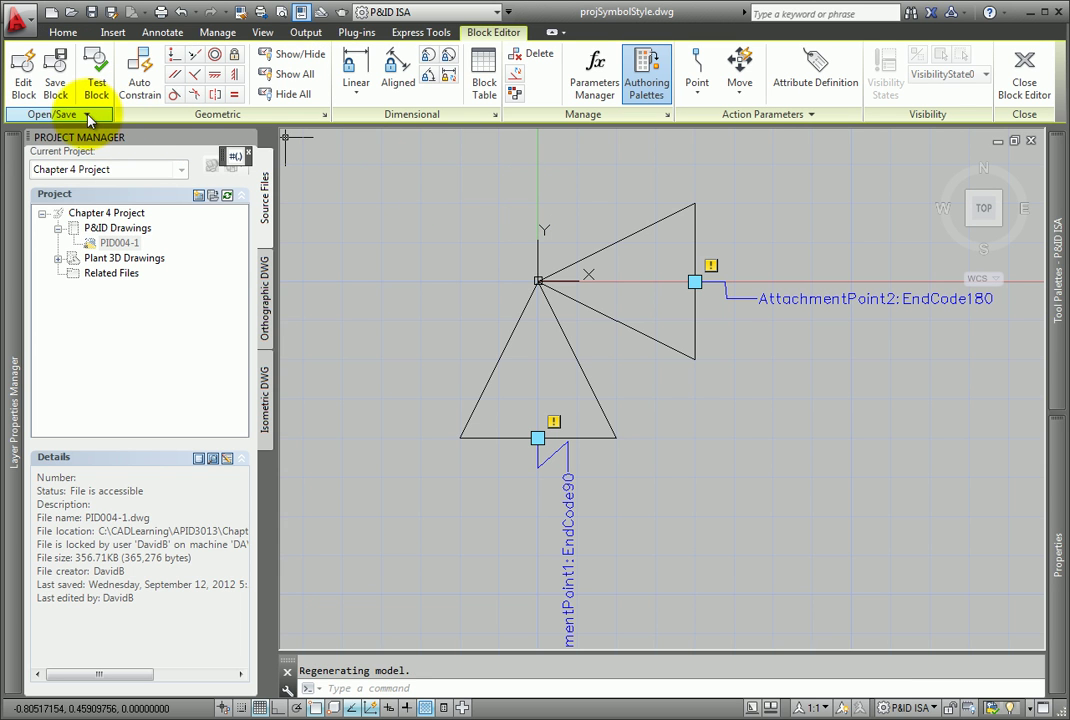
left_click(88, 116)
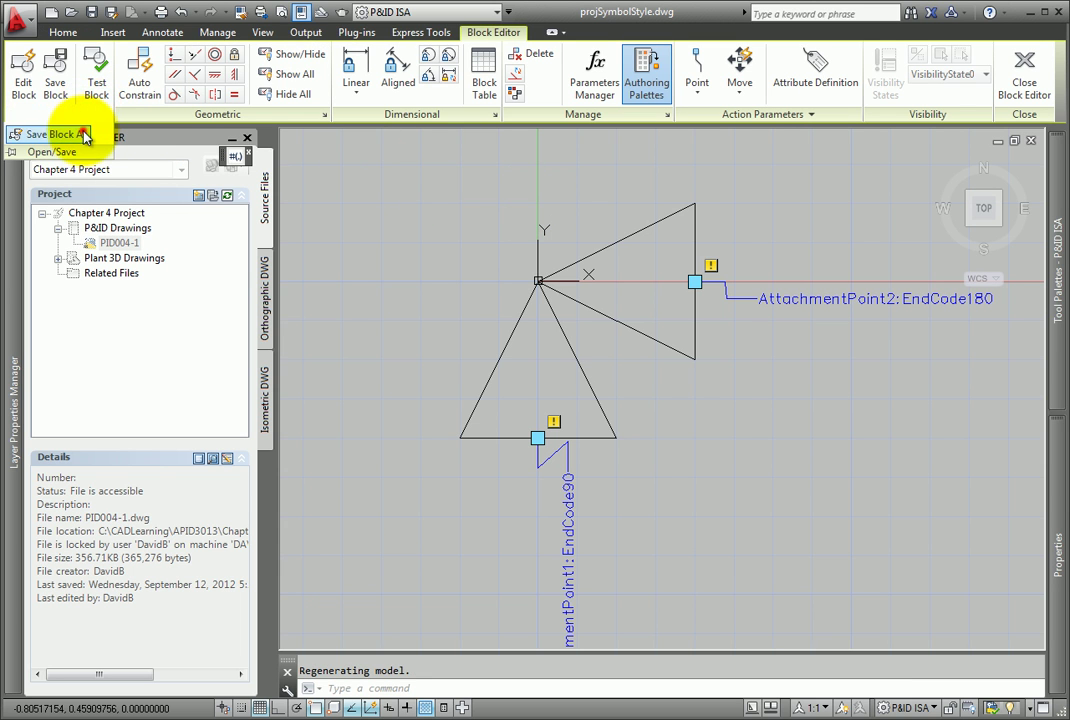
left_click(83, 133)
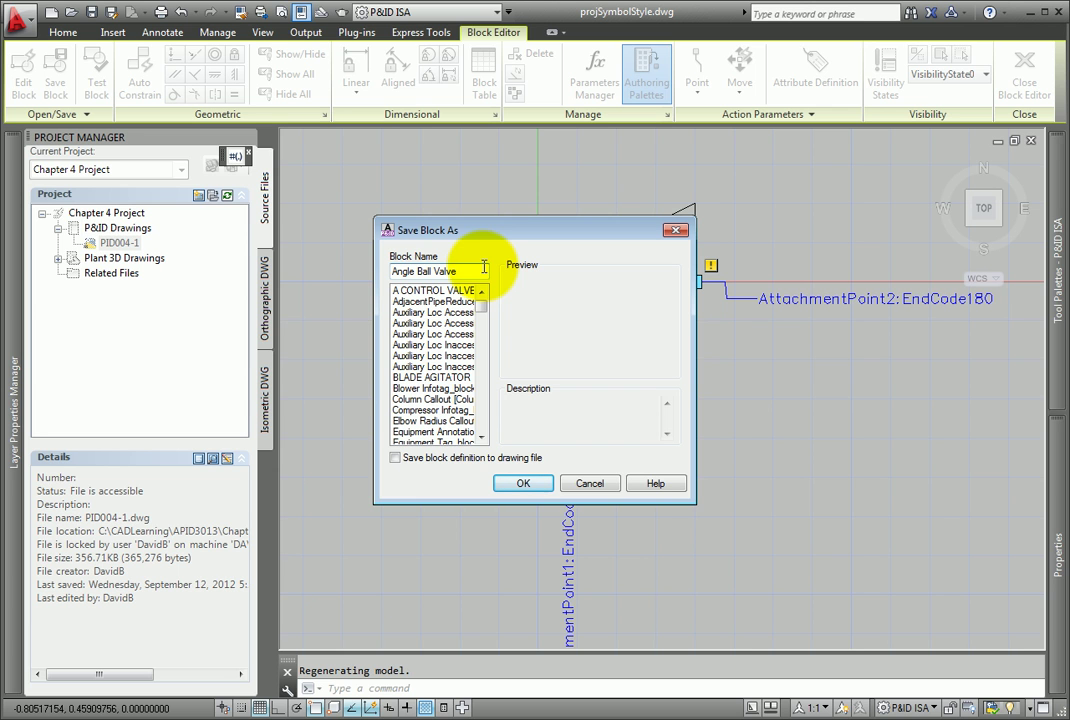
left_click(522, 485)
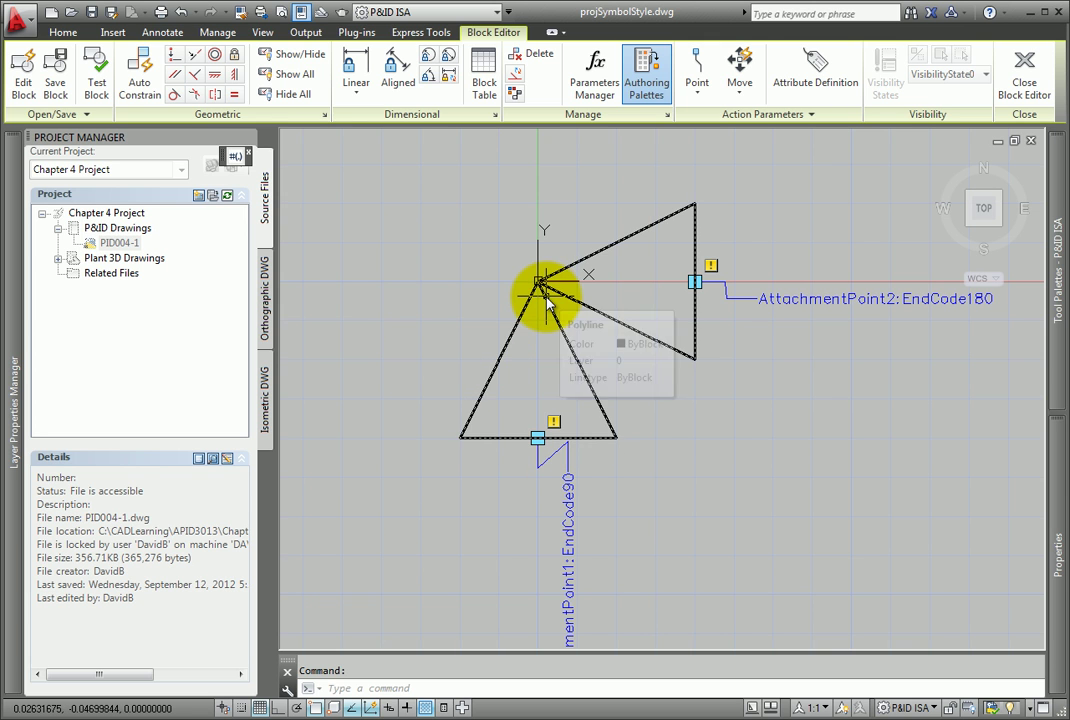
scroll(545, 300, "up", 2)
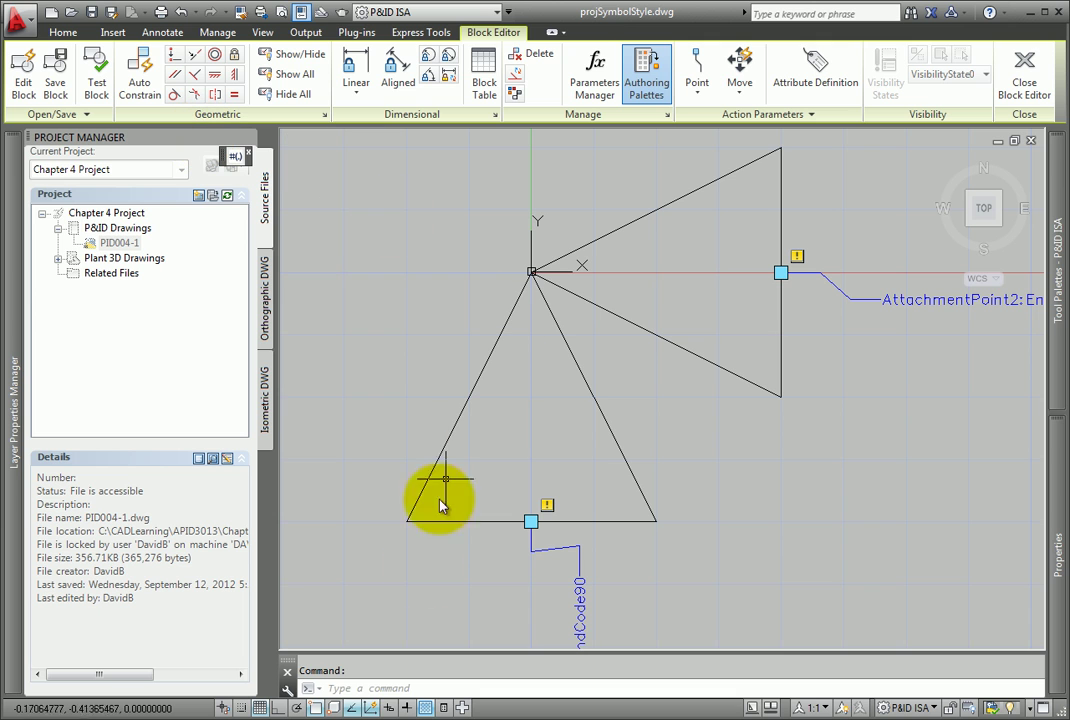
- Draw a 0.125-radius circle centred on the two triangles' shared apex
type("d")
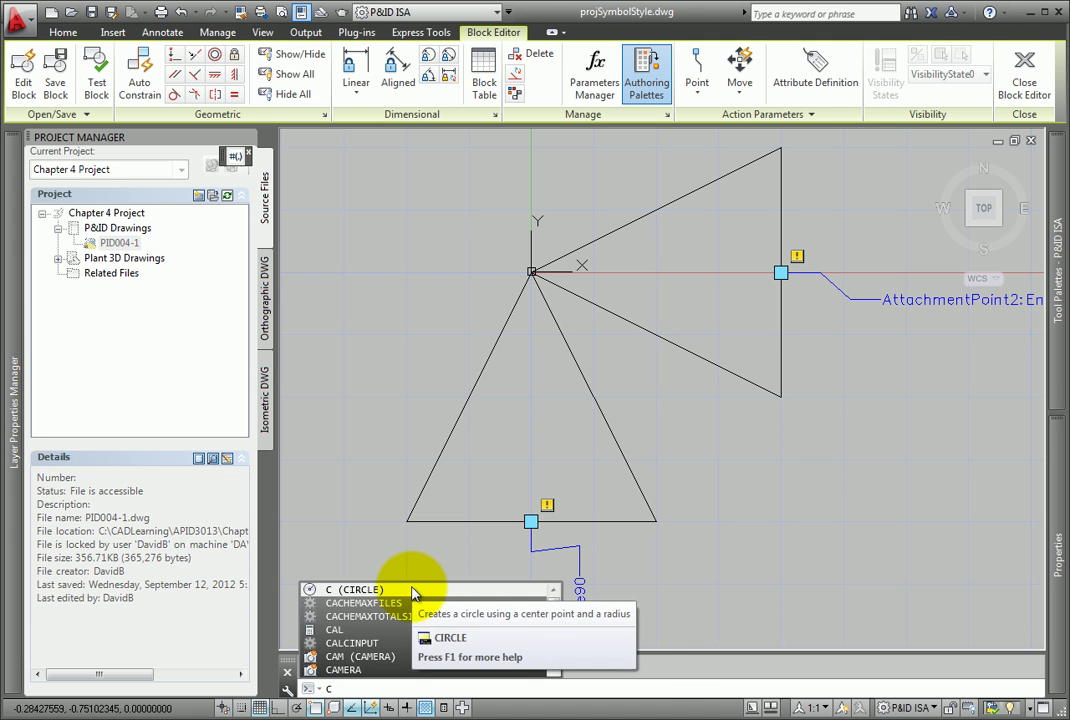
left_click(410, 589)
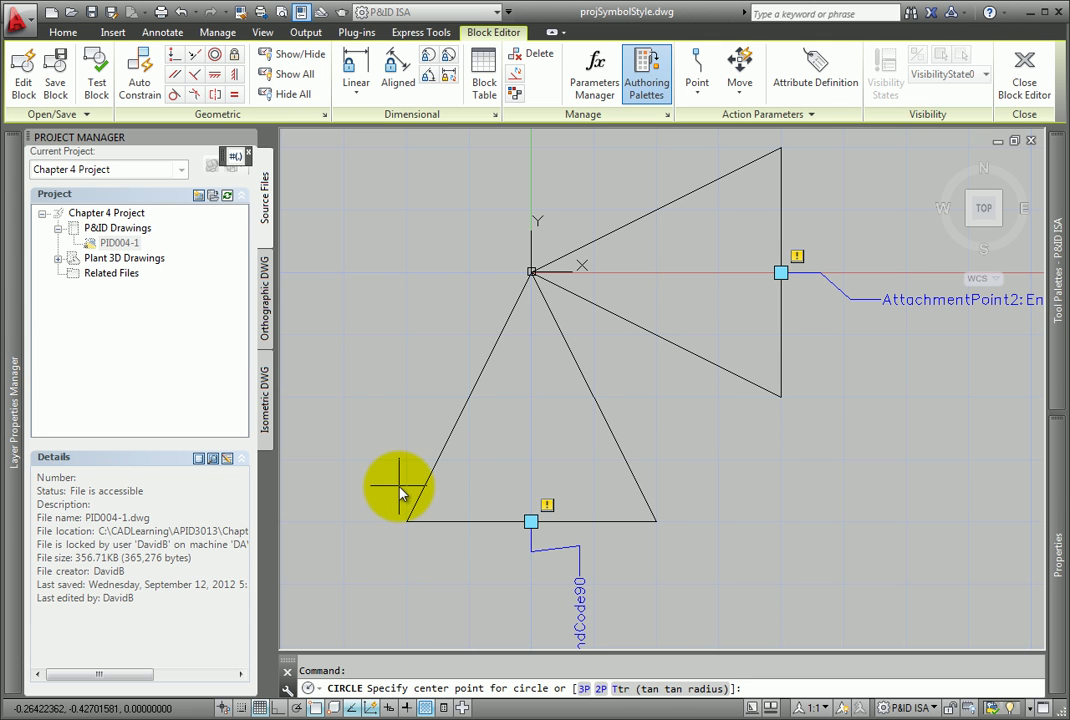
left_click(530, 273)
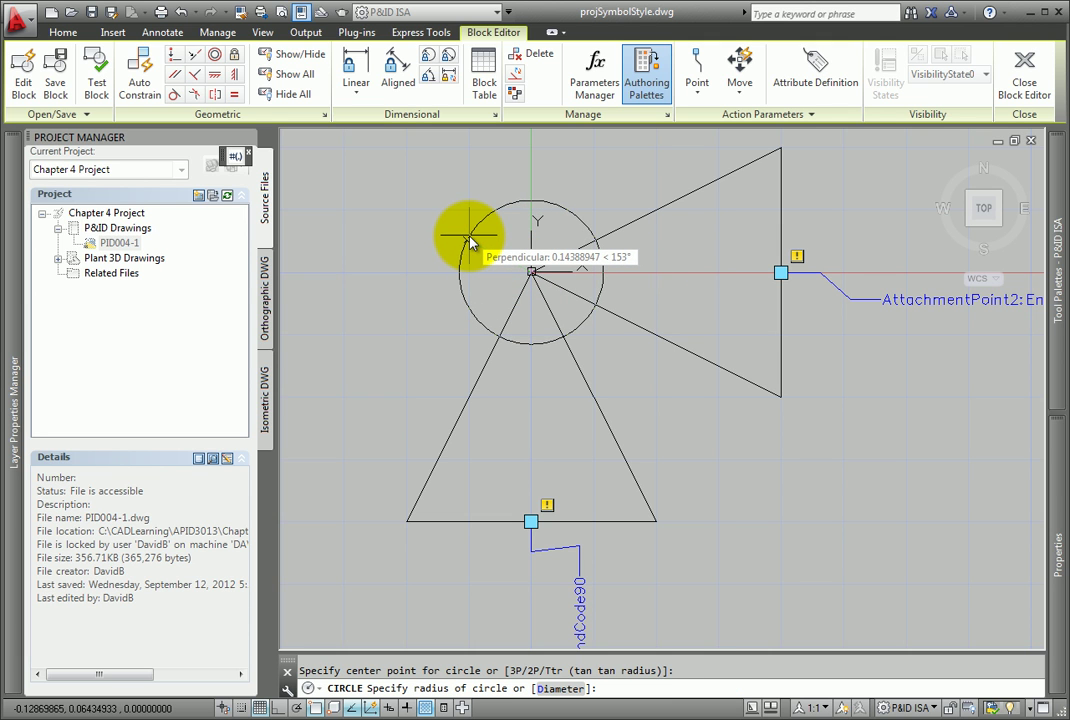
type(".125")
key("Return")
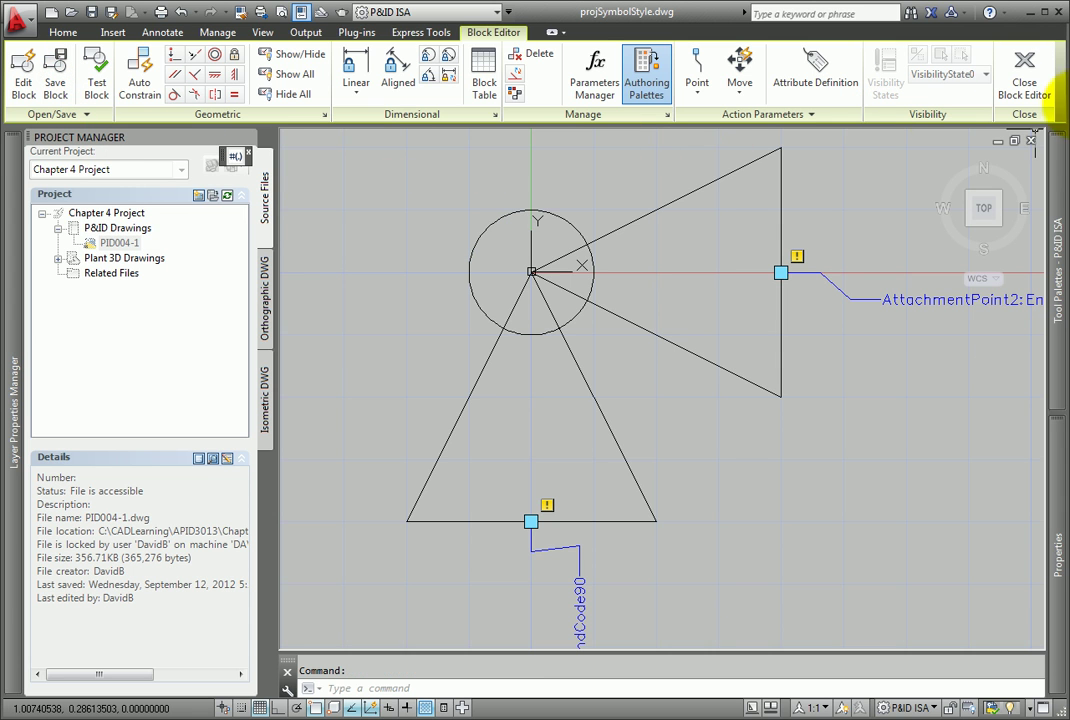
- Close the Block Editor and start adding a symbol to the Angle Ball Valve class
left_click(1025, 75)
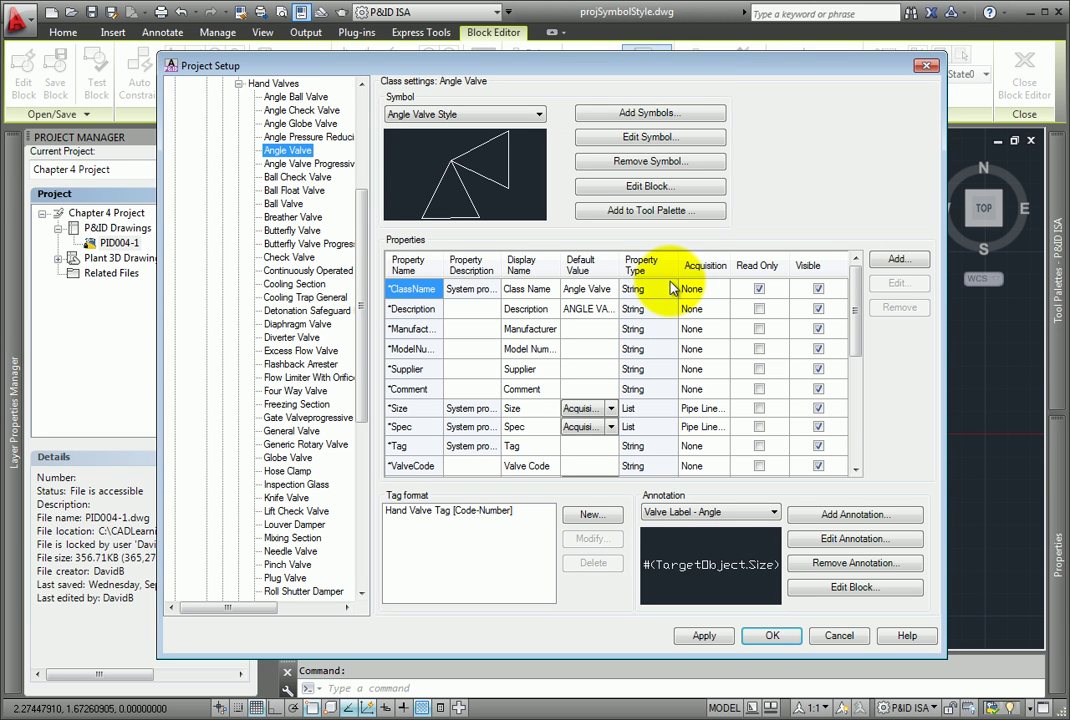
left_click(292, 97)
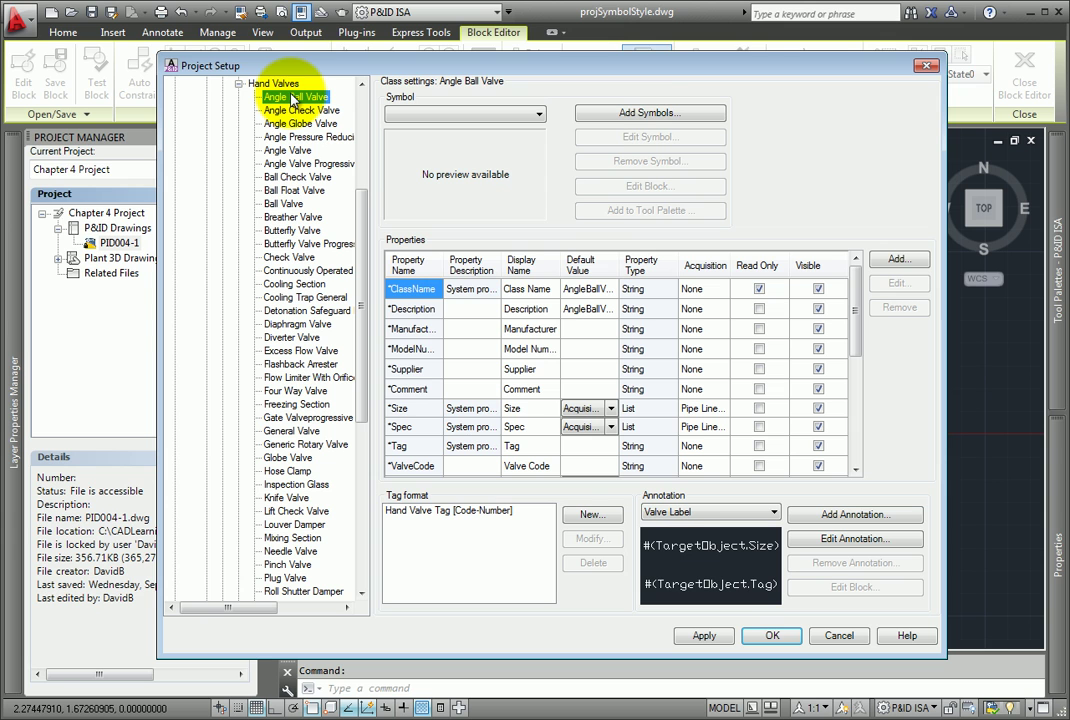
left_click(665, 116)
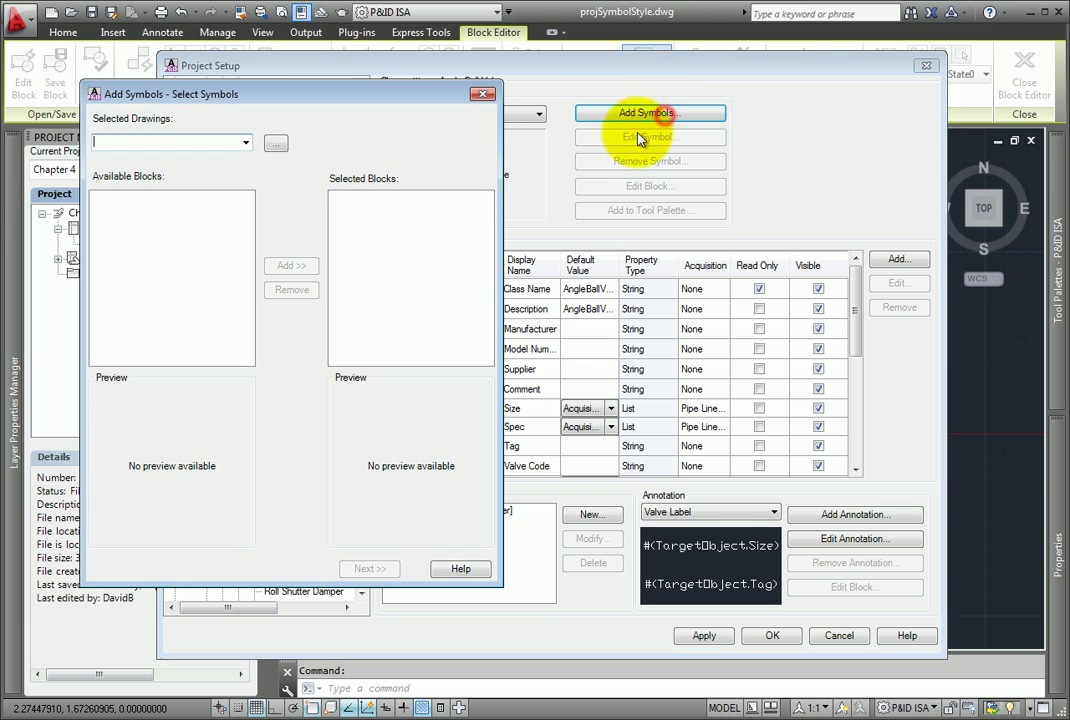
- Add the Angle Ball Valve block from projSymbolStyle.dwg in the Chapter 4 Project folder
left_click(276, 145)
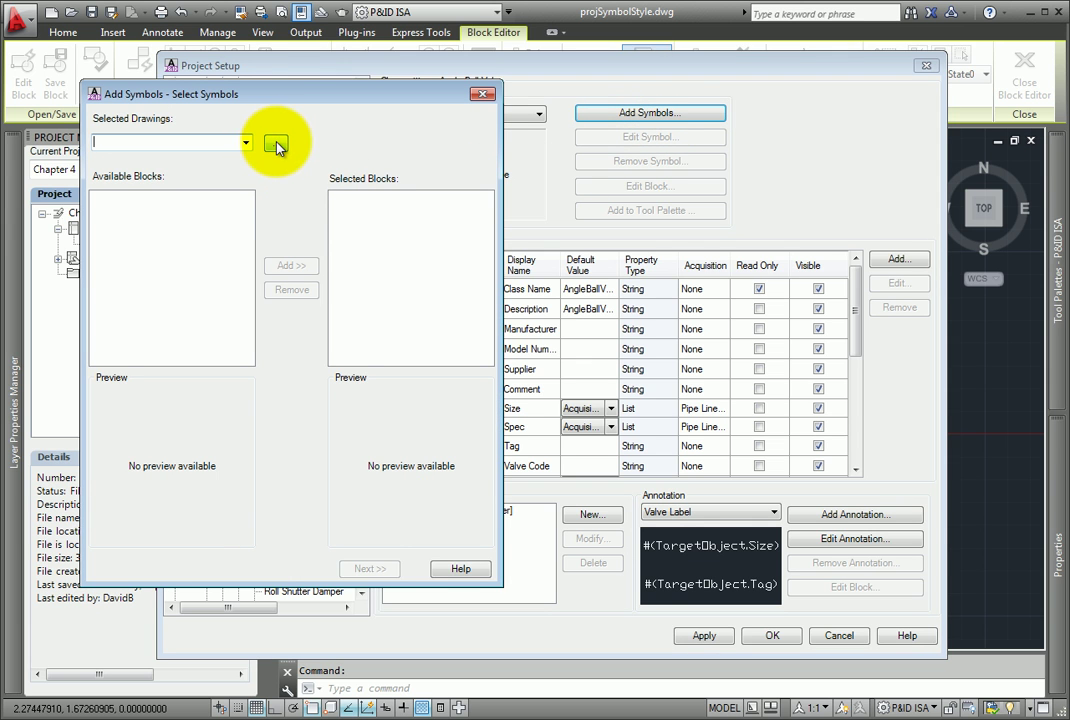
left_click(277, 146)
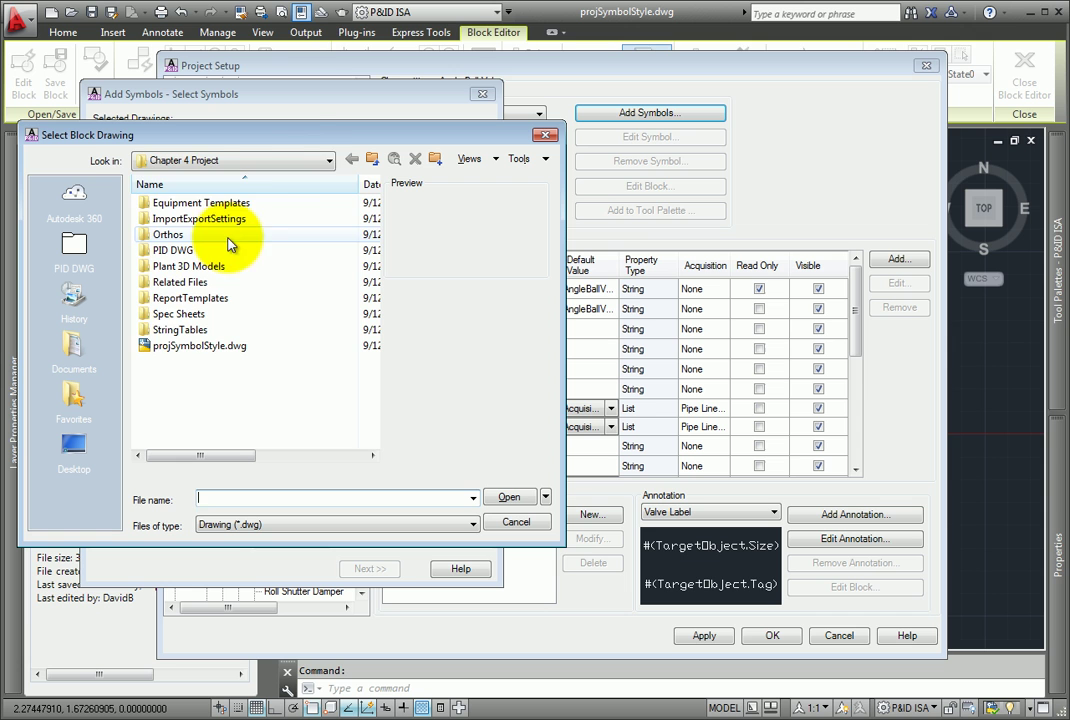
left_click(328, 161)
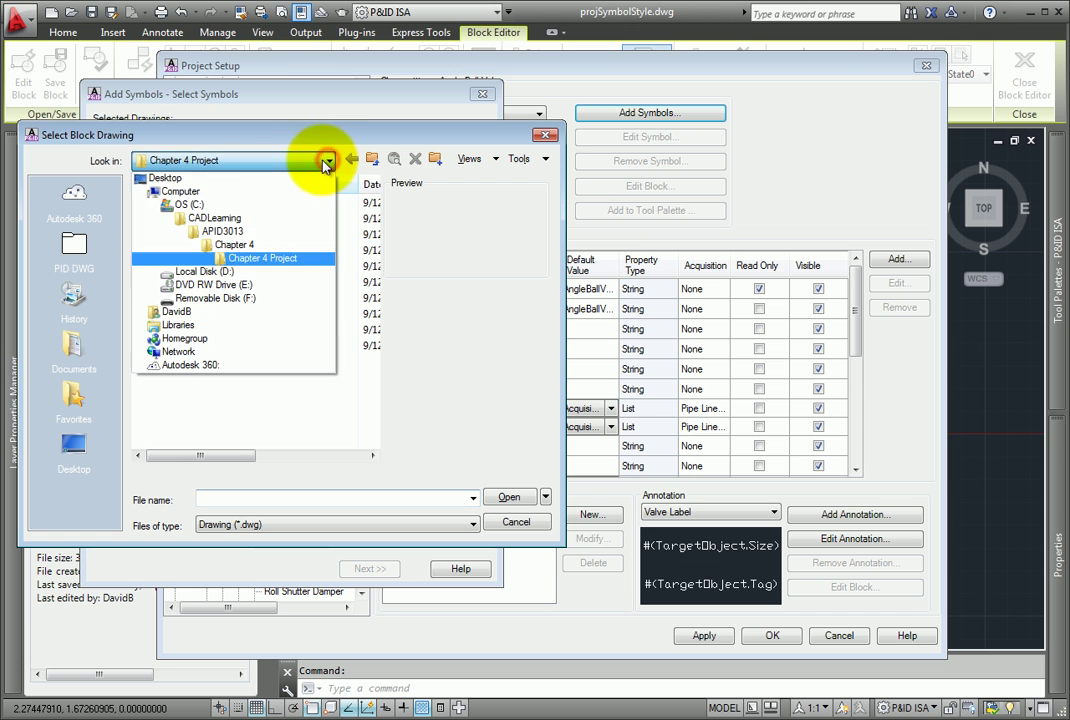
left_click(270, 258)
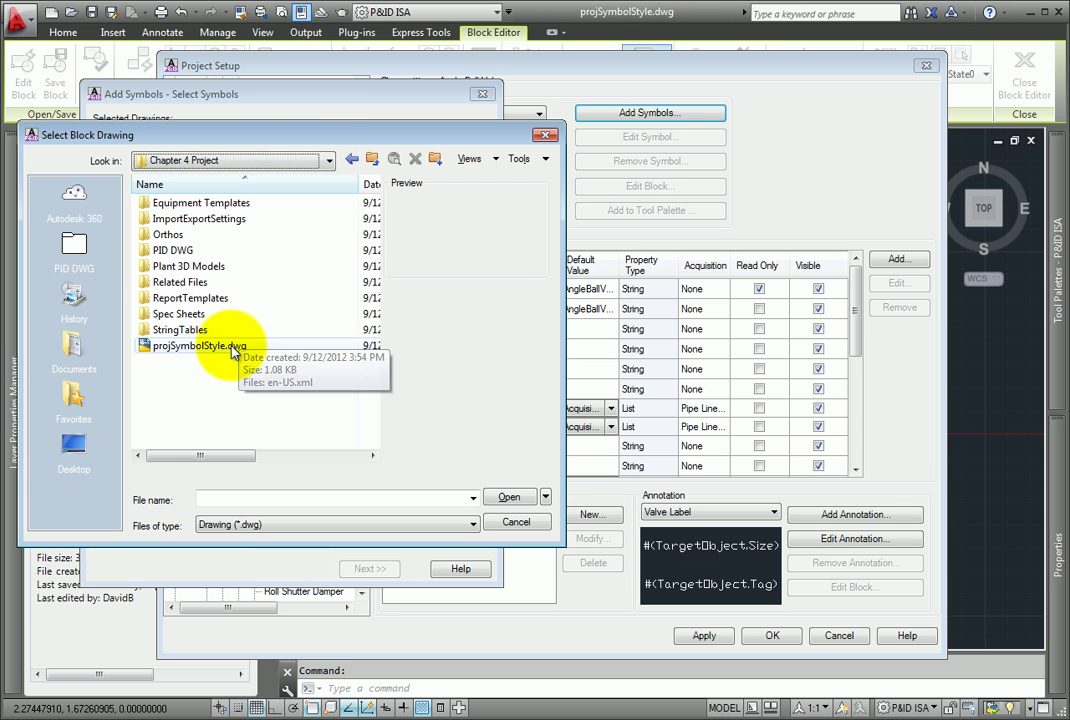
left_click(280, 346)
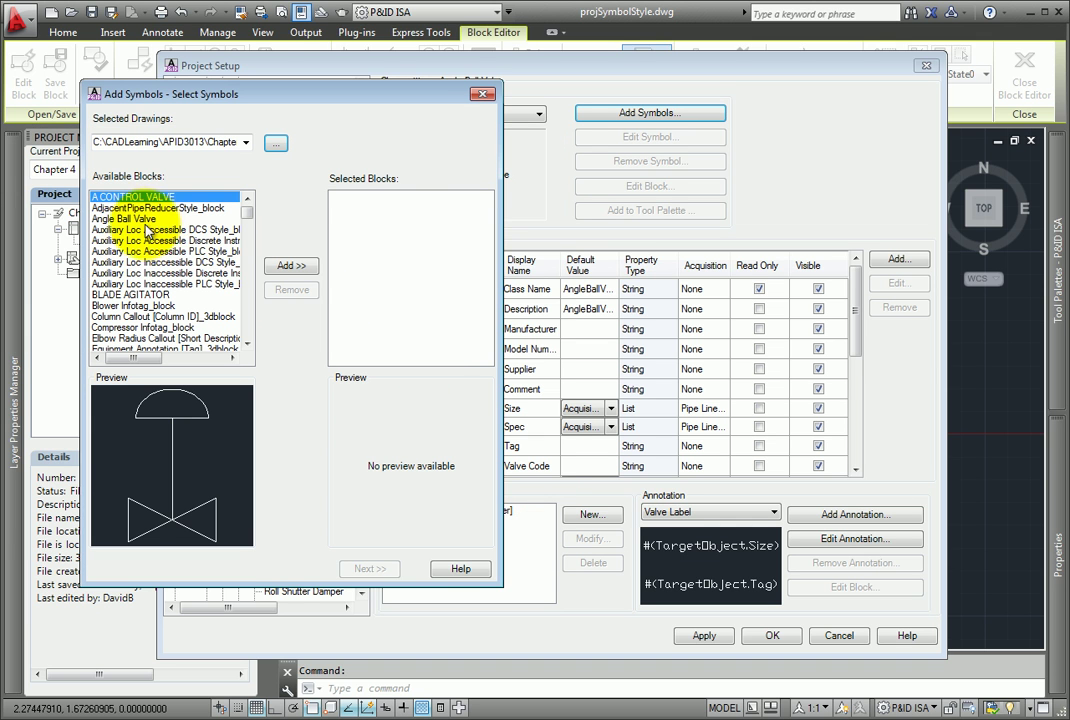
left_click(140, 218)
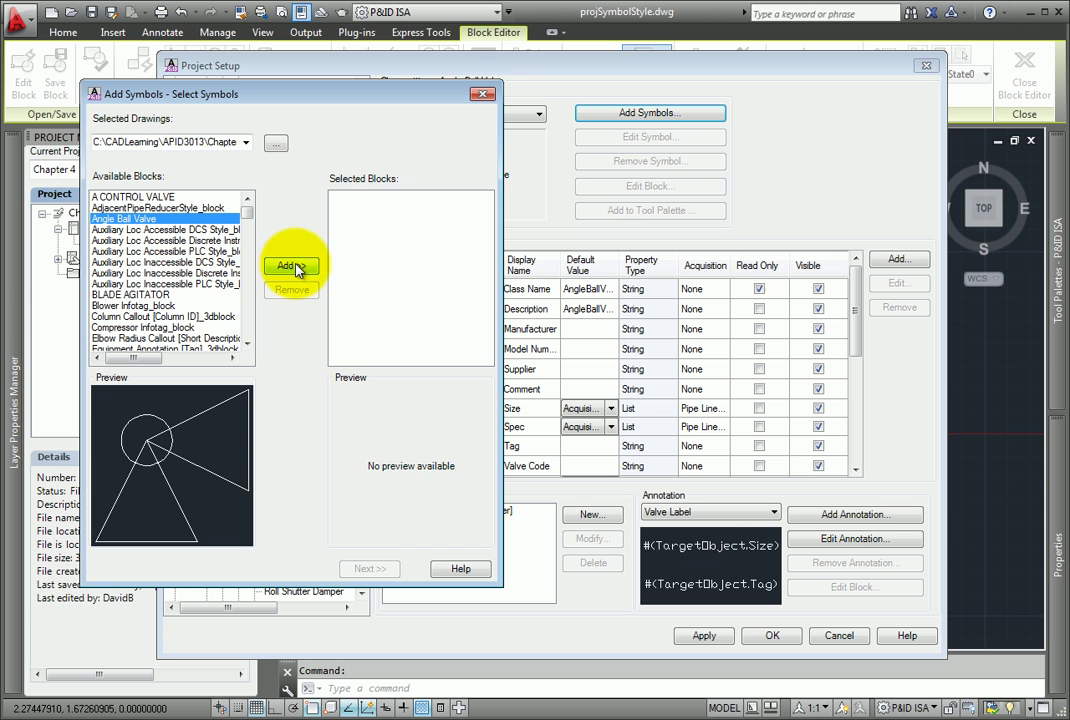
left_click(289, 267)
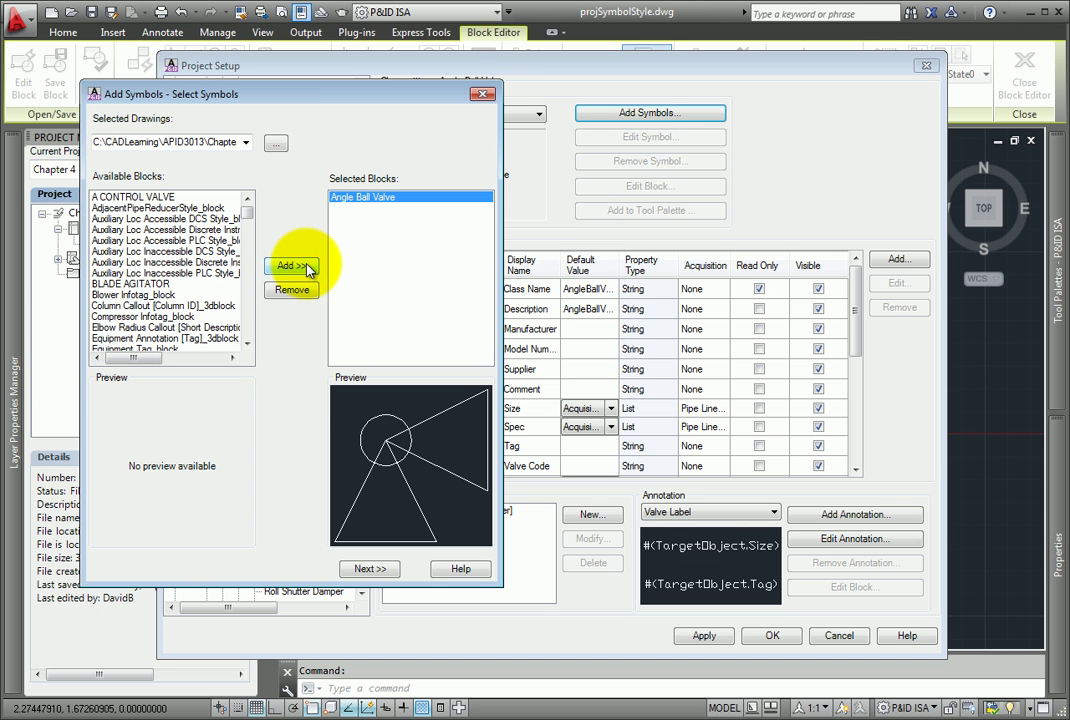
- Name the new symbol 'Angle Ball Valve'
left_click(373, 569)
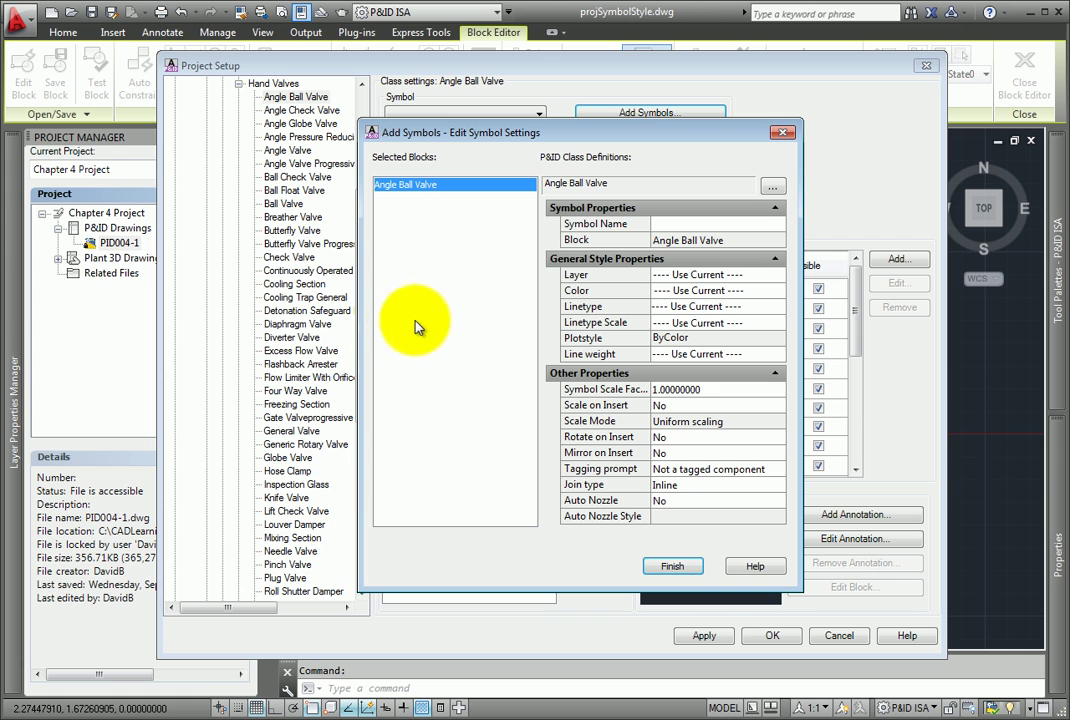
left_click(774, 187)
left_click_drag(13, 100, 264, 90)
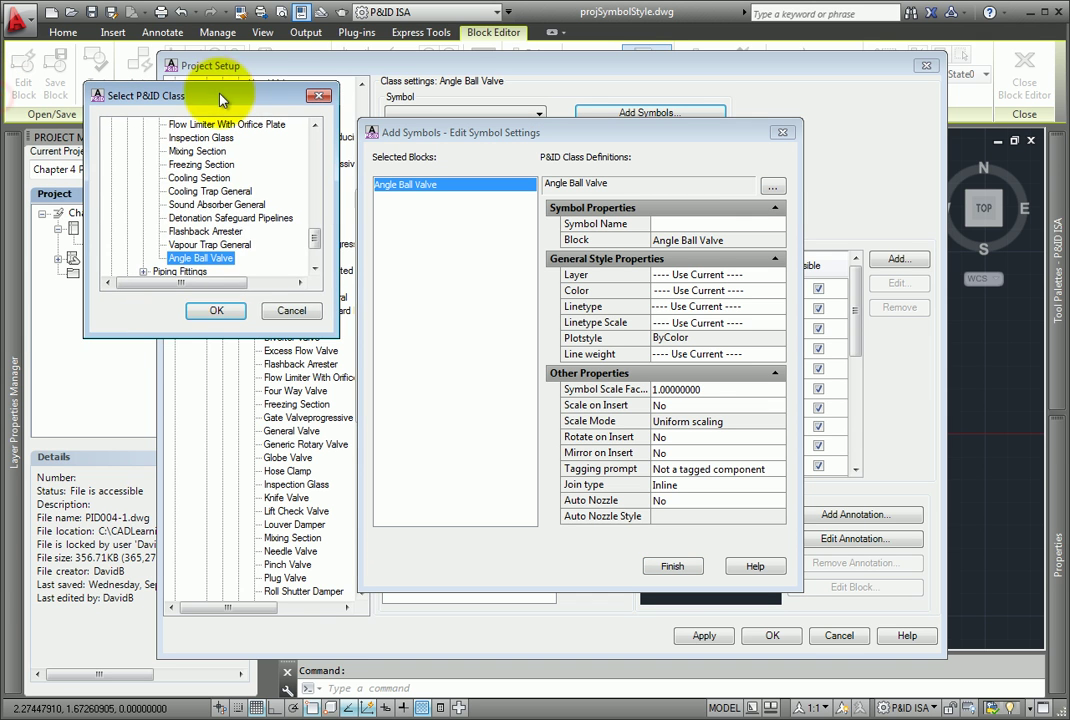
left_click(290, 311)
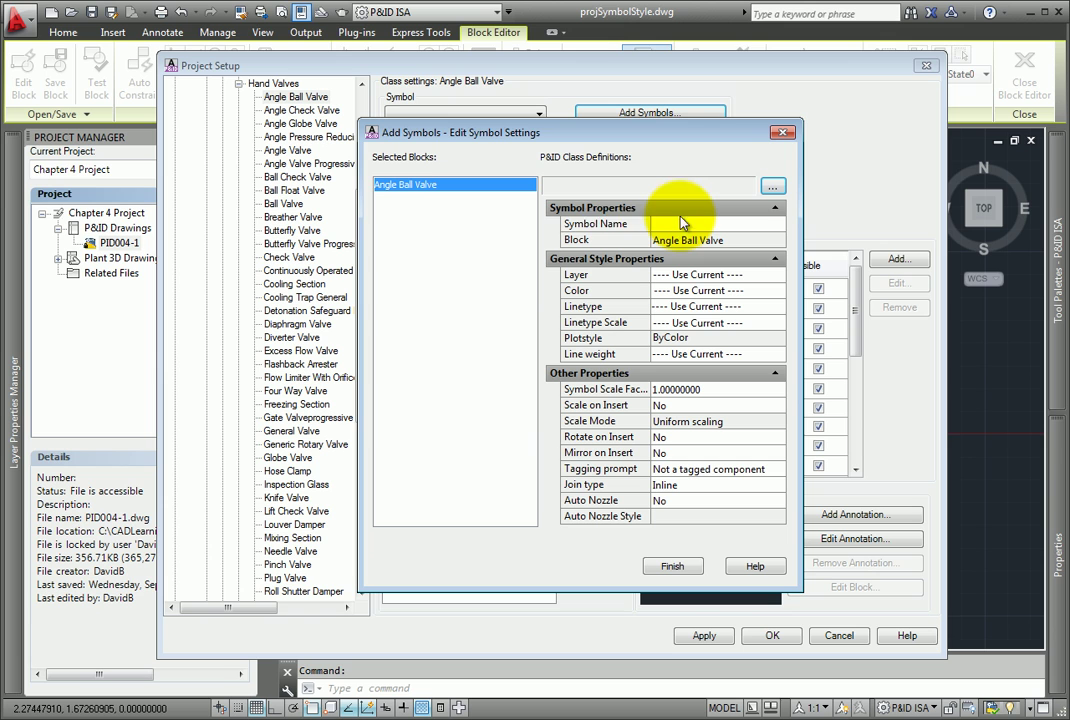
left_click(616, 222)
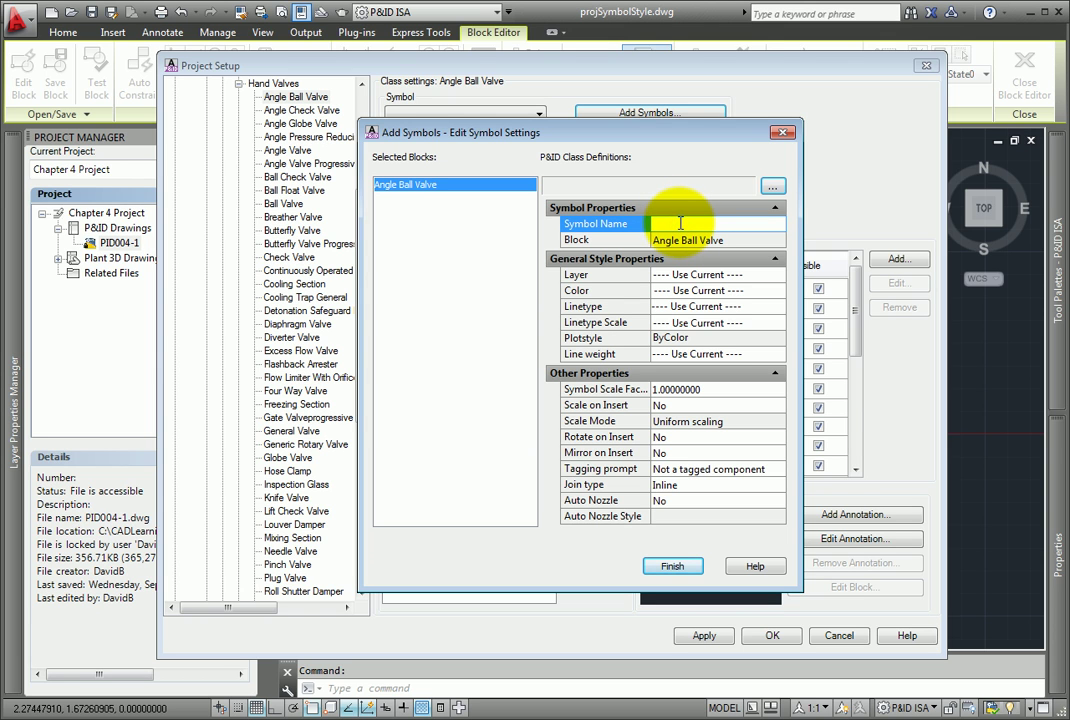
type("Angle Ball Valve")
- Put the symbol on the Equipment layer with ByLayer colour
left_click(778, 280)
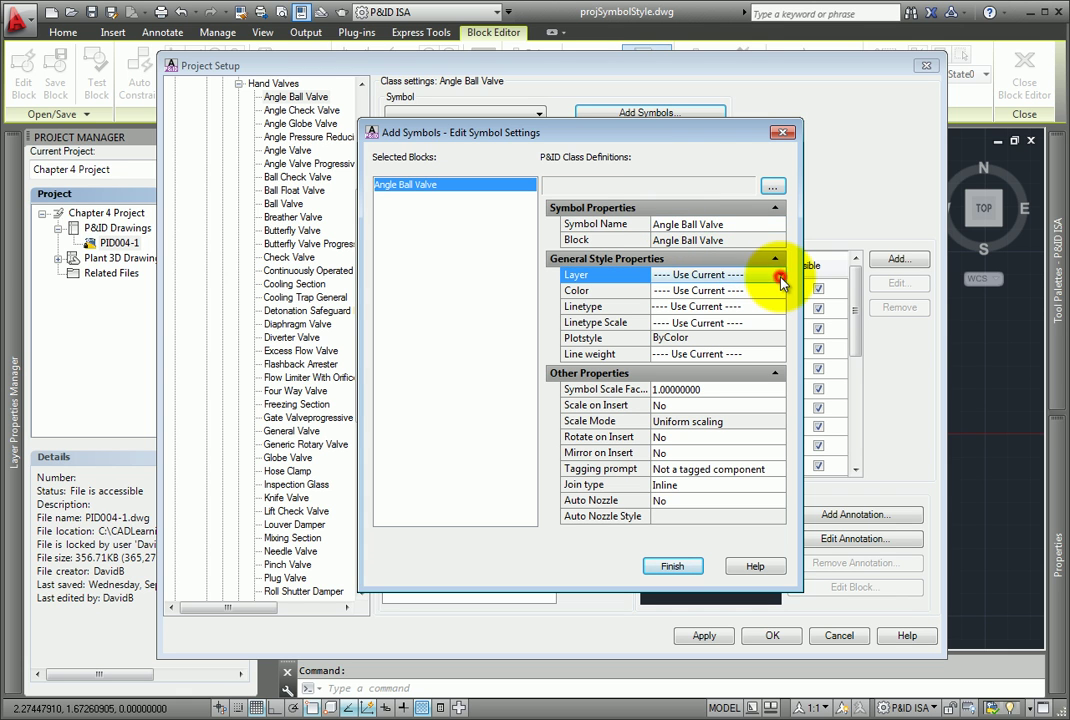
left_click(781, 277)
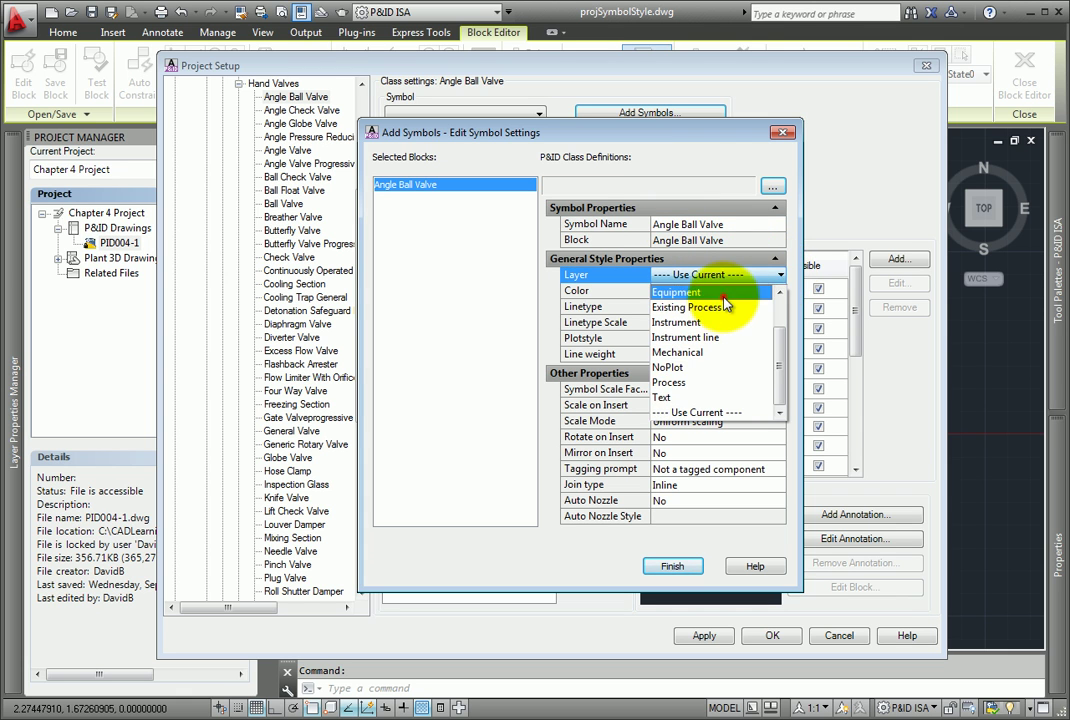
left_click(722, 292)
left_click(772, 291)
left_click(780, 291)
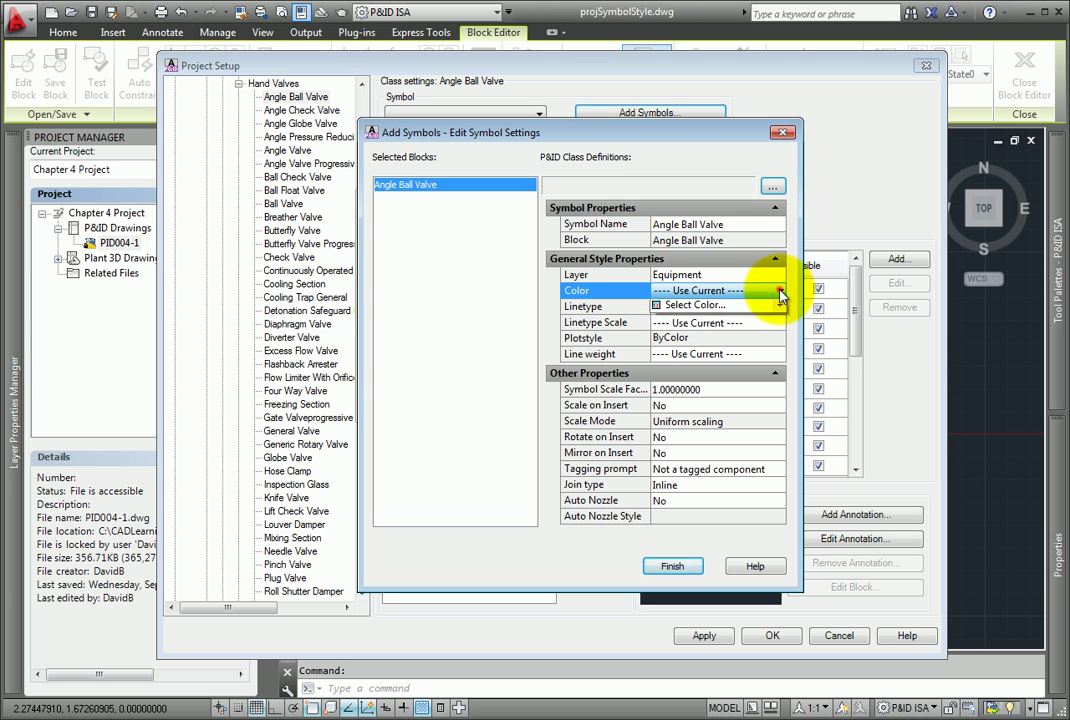
scroll(771, 330, "up", 1)
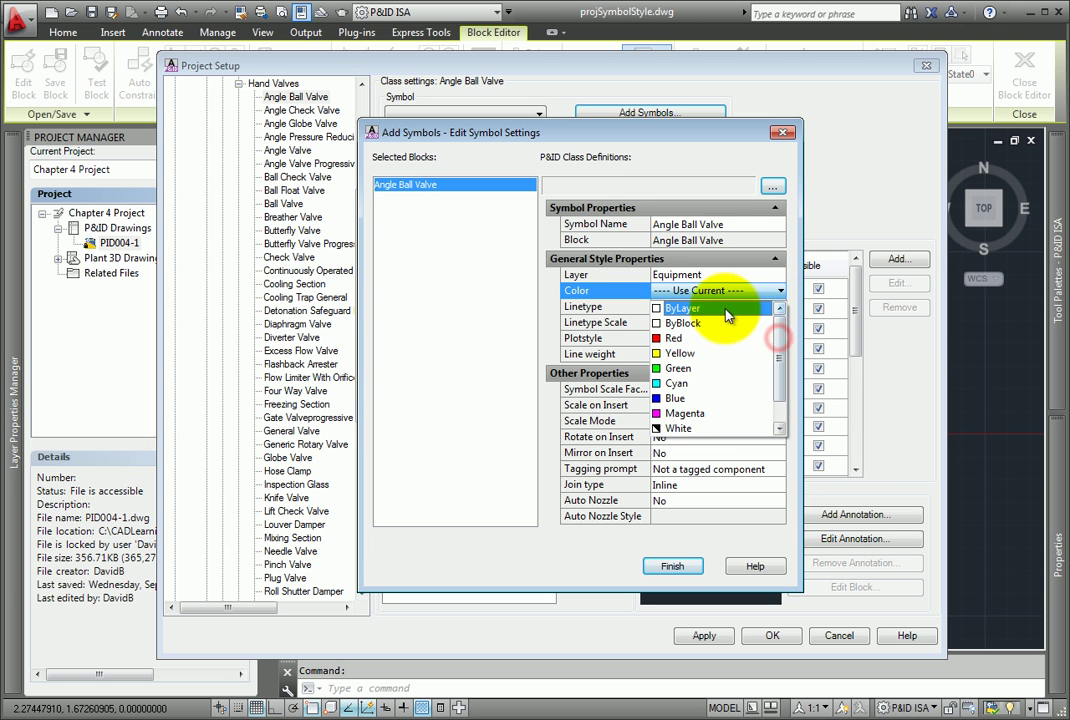
left_click(727, 309)
- Set the symbol's linetype and line weight to ByLayer
left_click(718, 307)
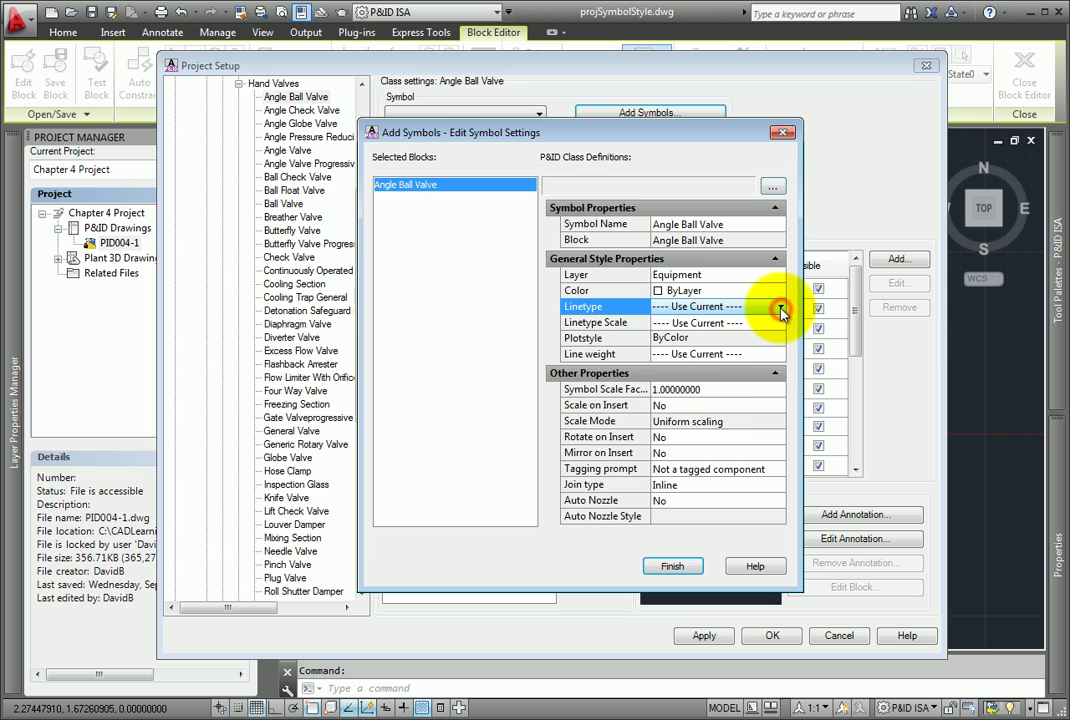
left_click(780, 307)
left_click_drag(783, 382, 780, 306)
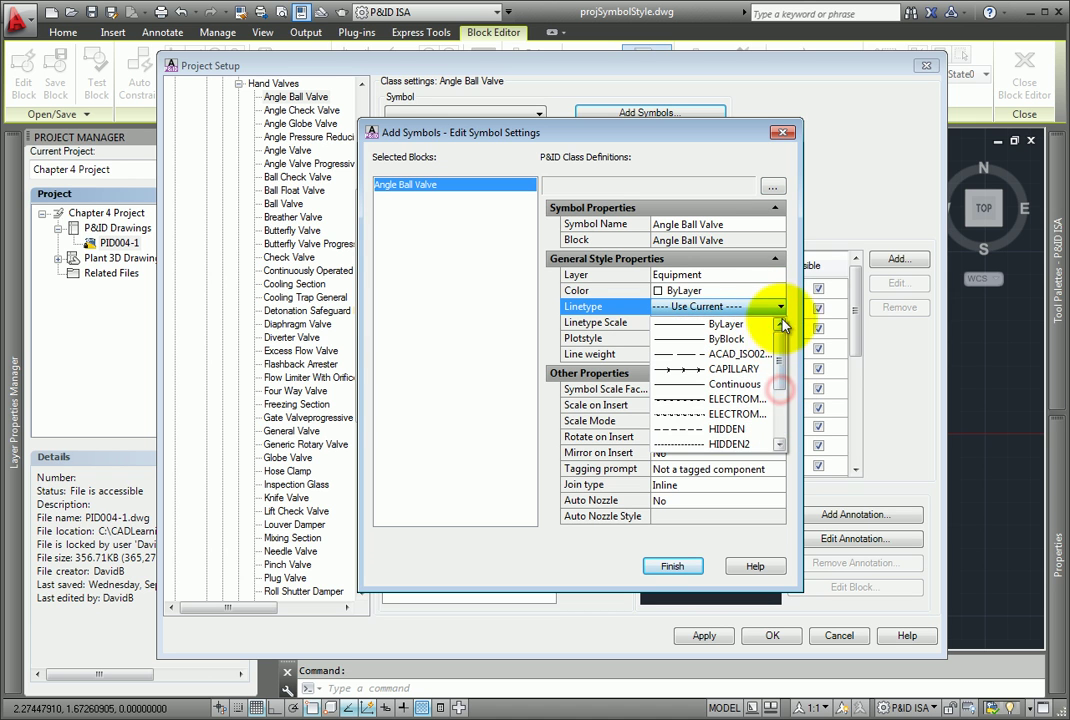
left_click(738, 324)
left_click(760, 355)
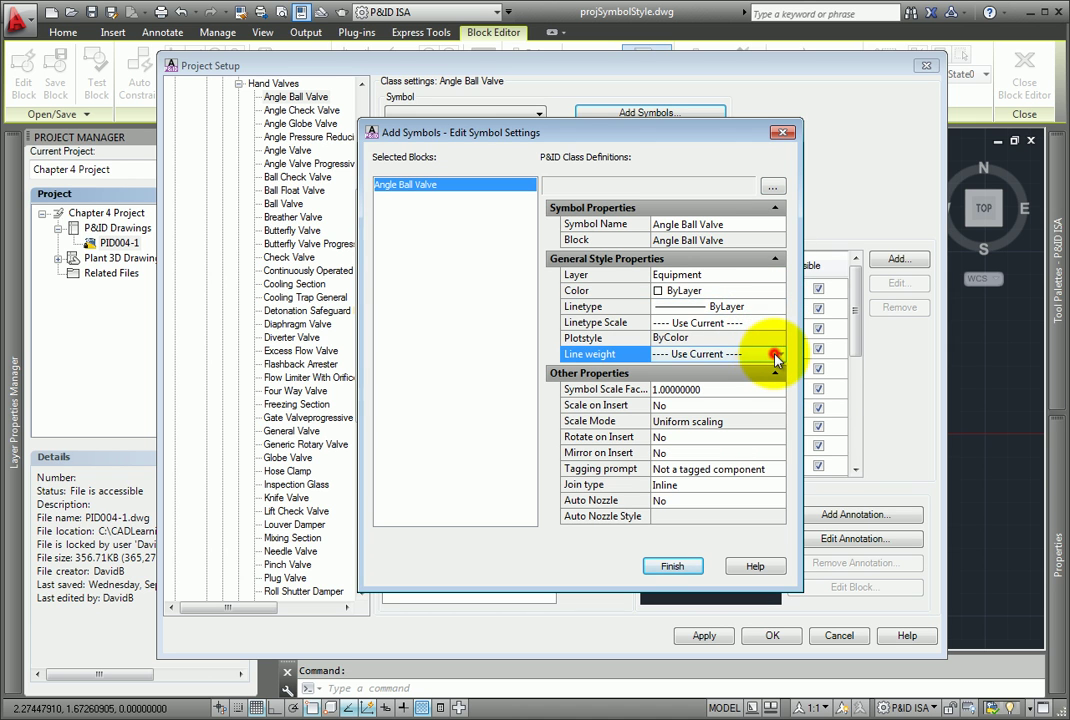
left_click(780, 355)
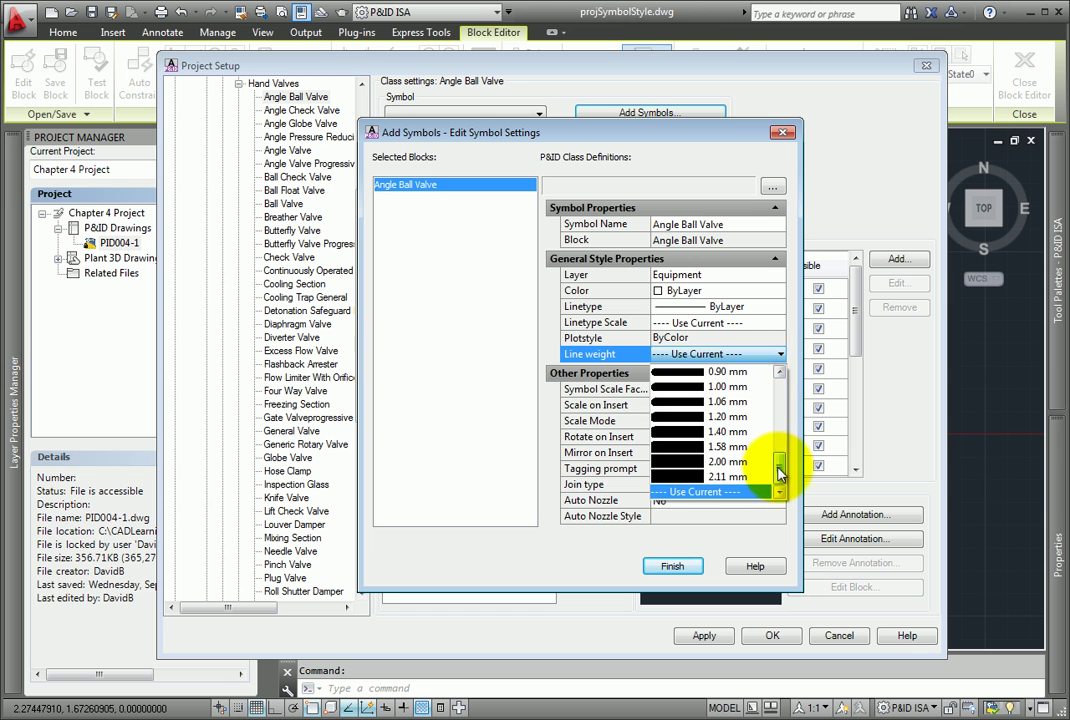
left_click_drag(777, 467, 785, 402)
scroll(785, 402, "up", 1)
left_click(731, 372)
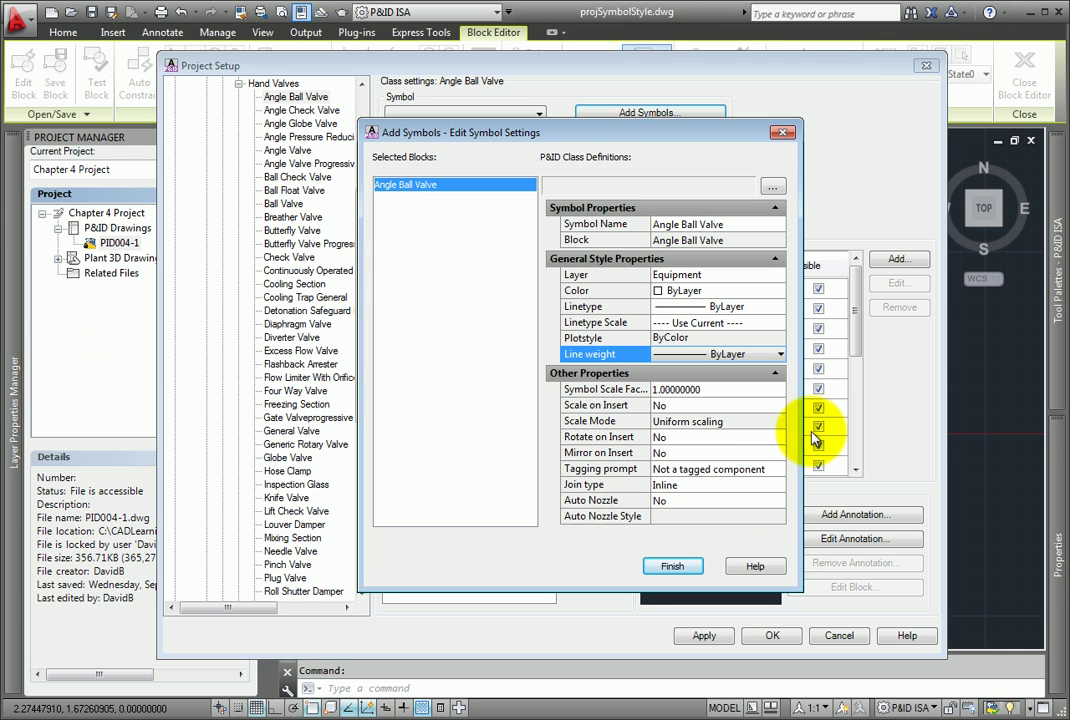
- Review the insert settings and set Tagging prompt to 'Prompt for tag during component creation'
left_click(707, 405)
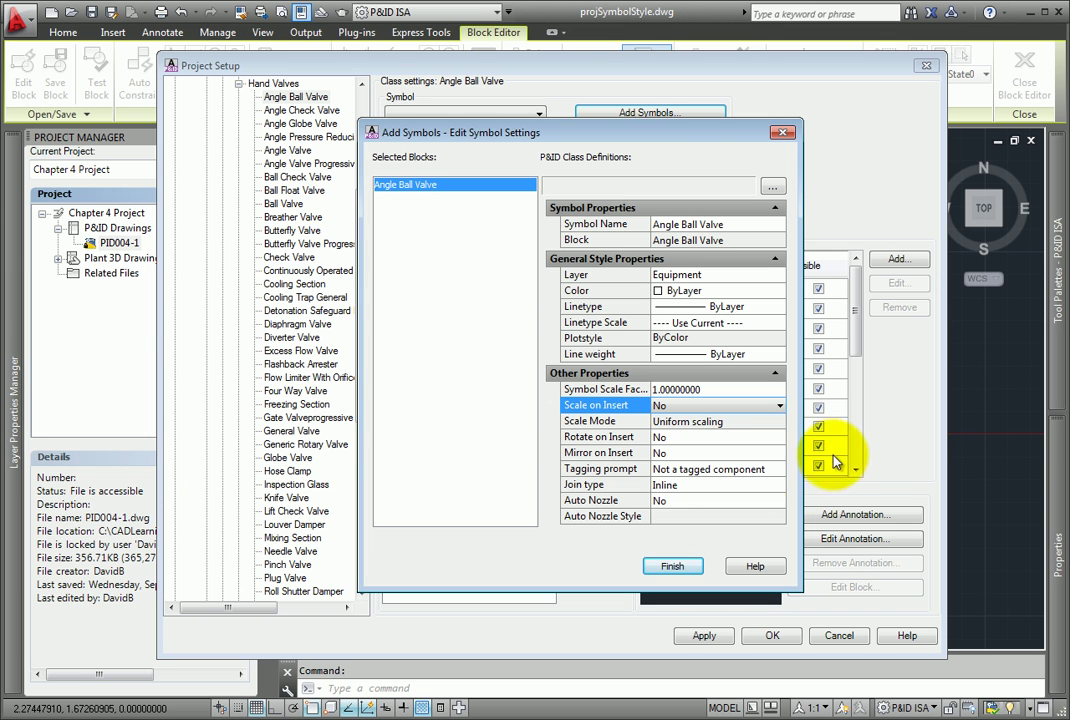
left_click(776, 437)
left_click(779, 453)
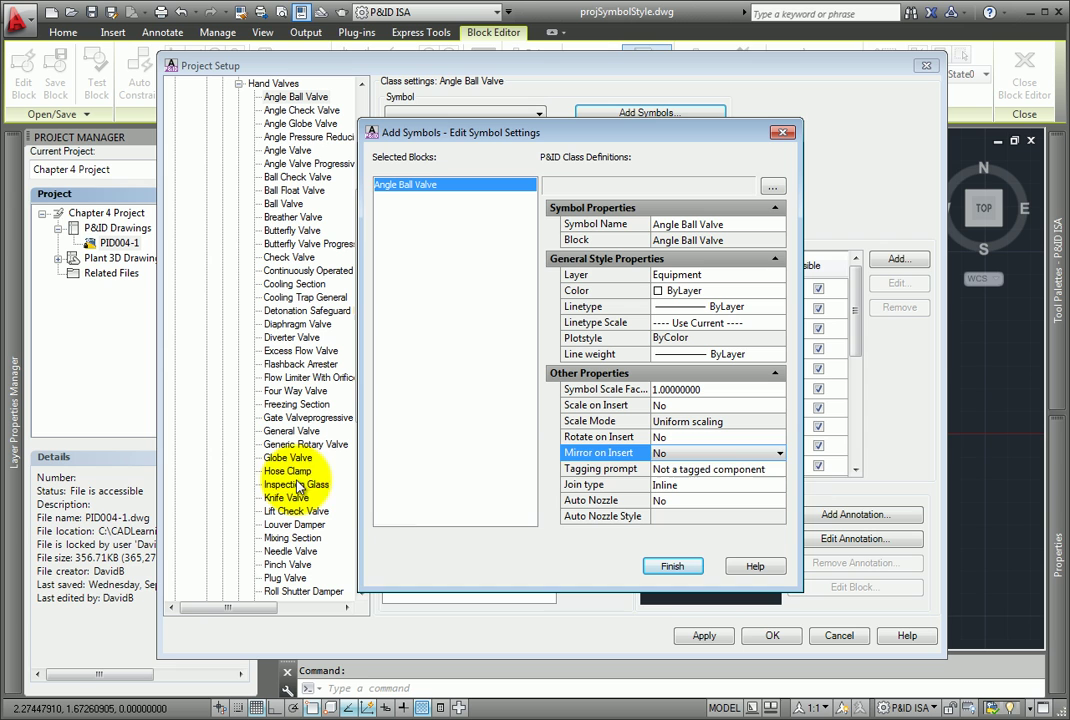
left_click(779, 470)
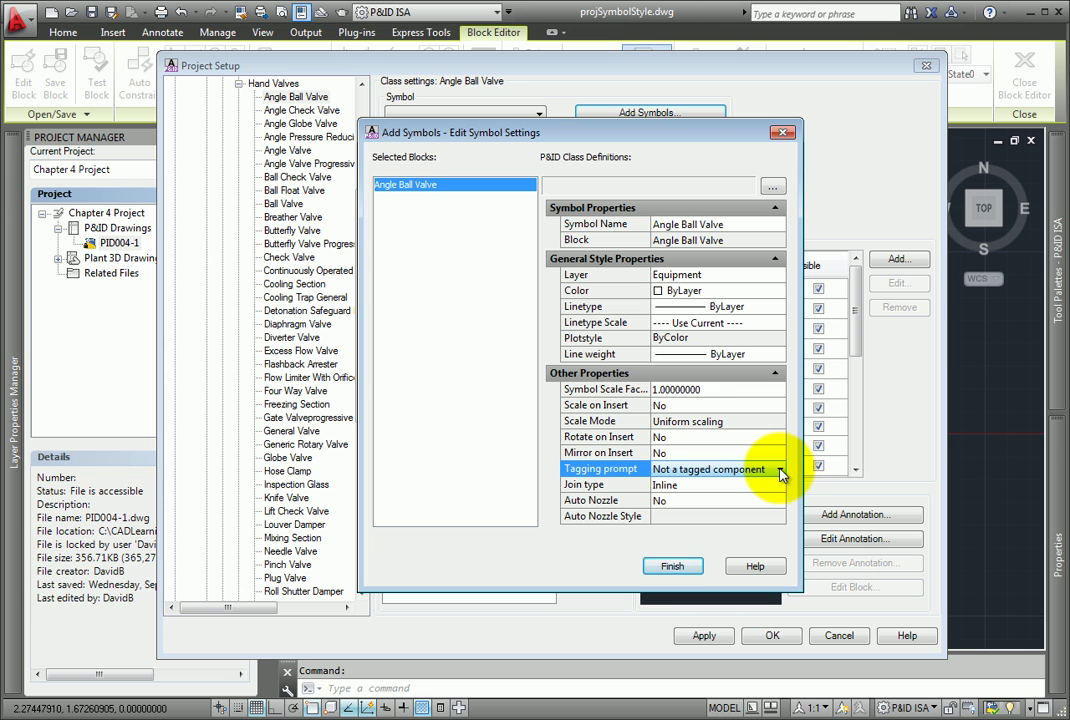
left_click(780, 470)
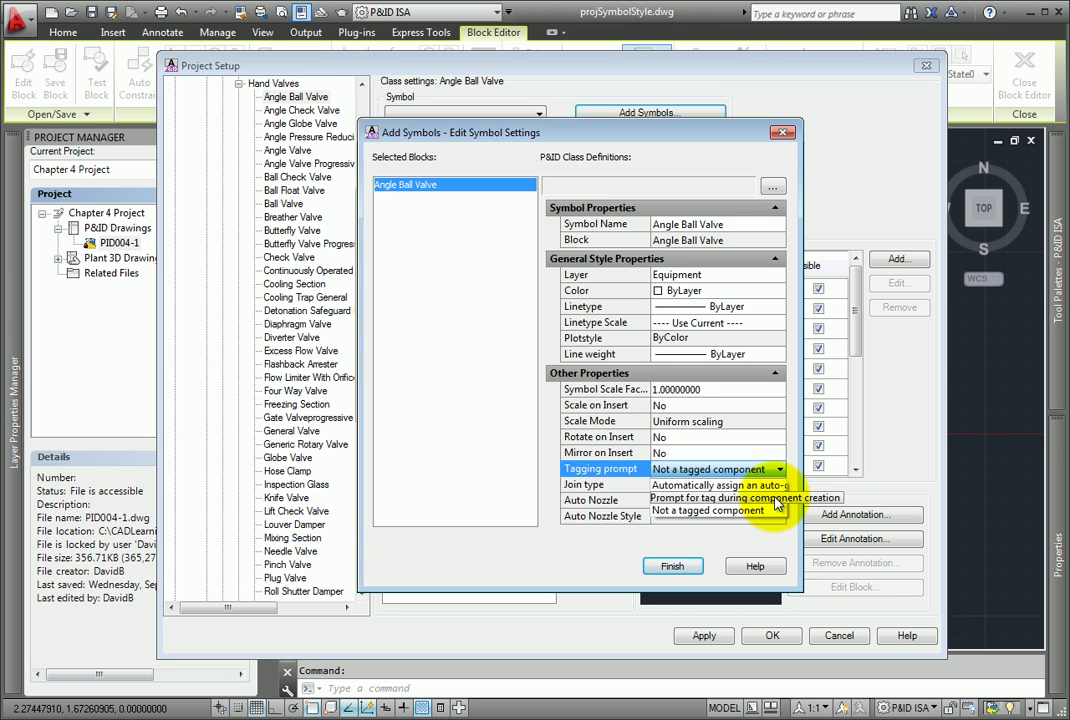
left_click(775, 498)
left_click(779, 469)
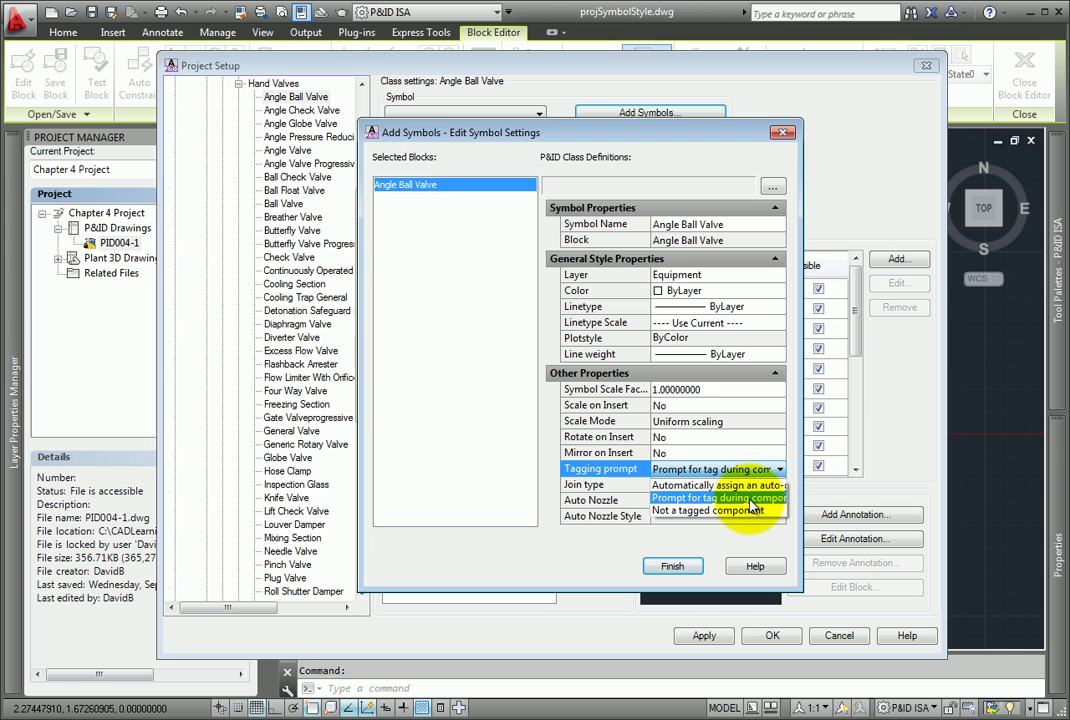
left_click(750, 500)
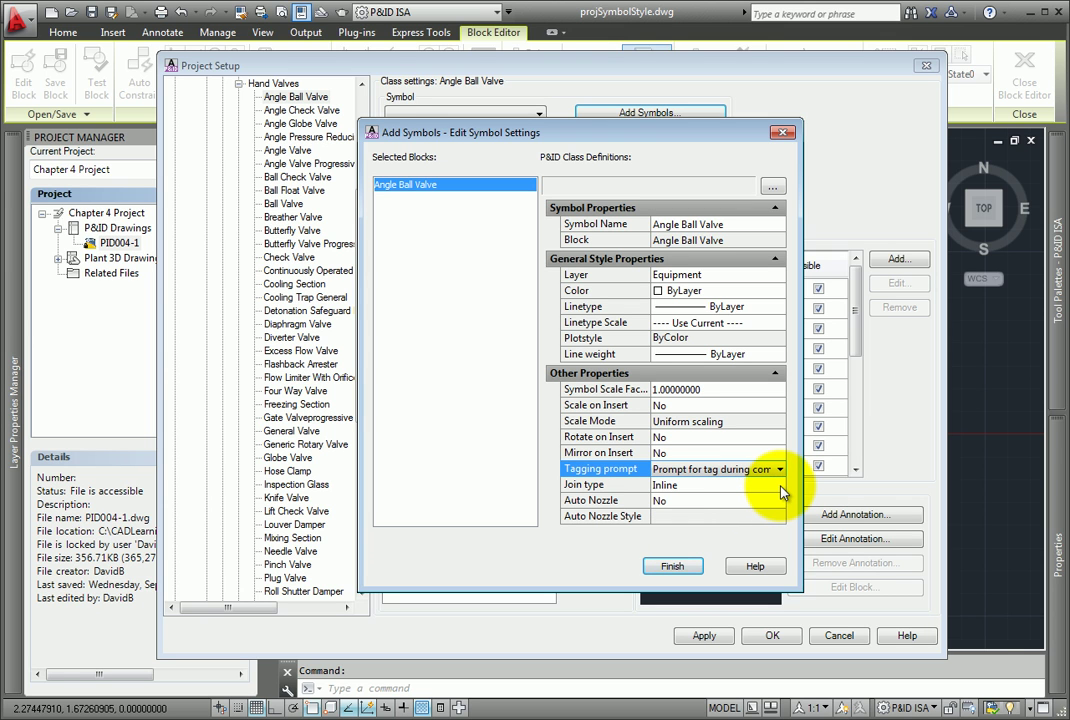
- Keep the symbol's Join type as Inline
left_click(781, 486)
left_click(781, 486)
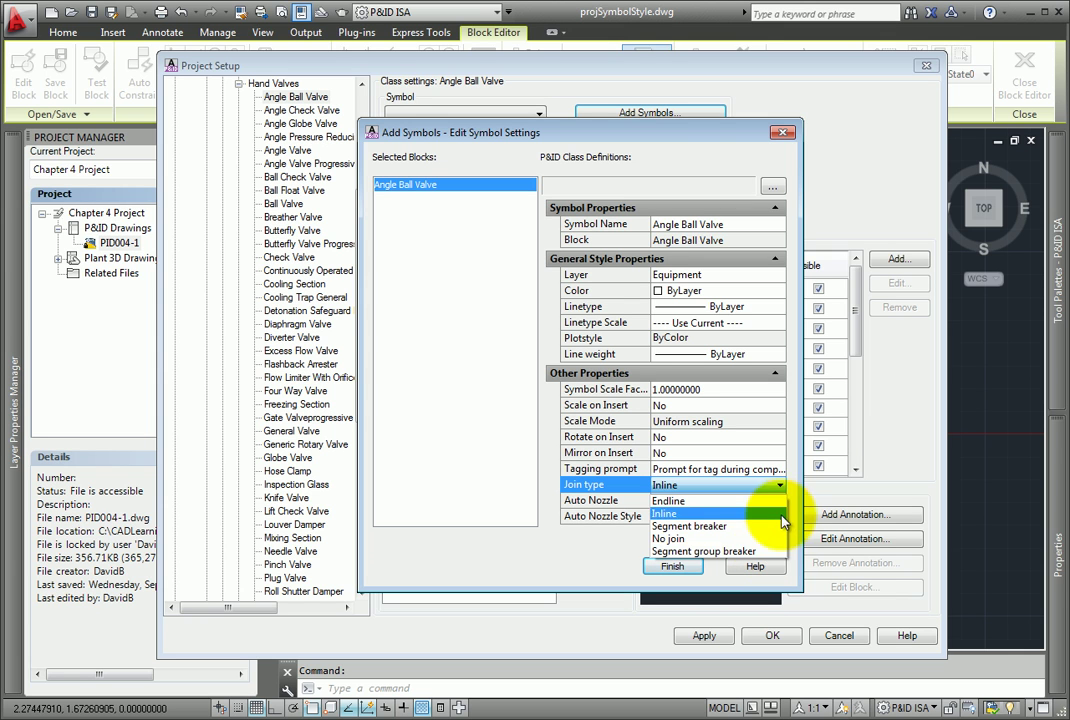
left_click(758, 517)
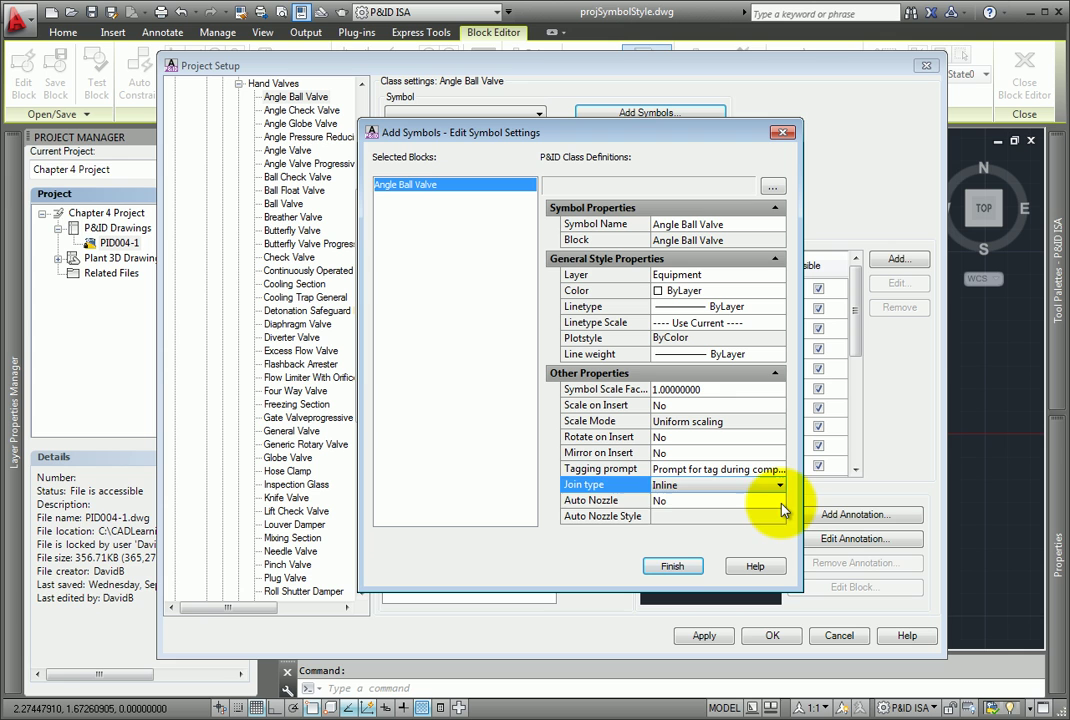
- Try Auto Nozzle set to Yes with a nozzle style, then set it back to No
left_click(759, 501)
left_click(776, 502)
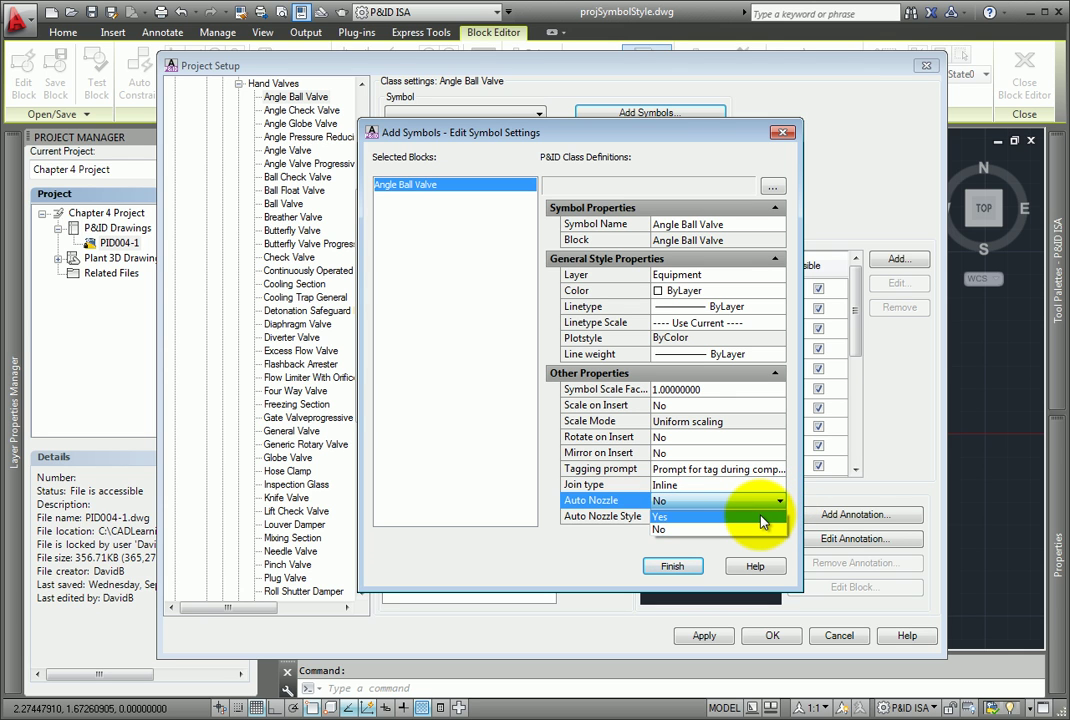
left_click(760, 517)
left_click(759, 518)
left_click(772, 517)
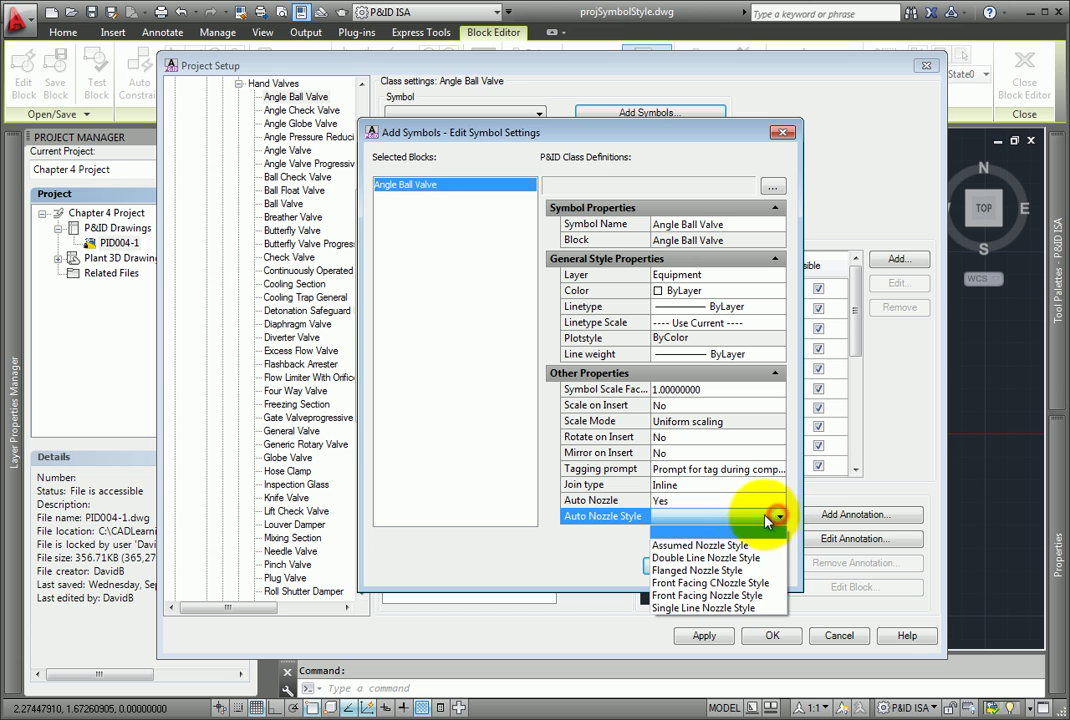
left_click(757, 583)
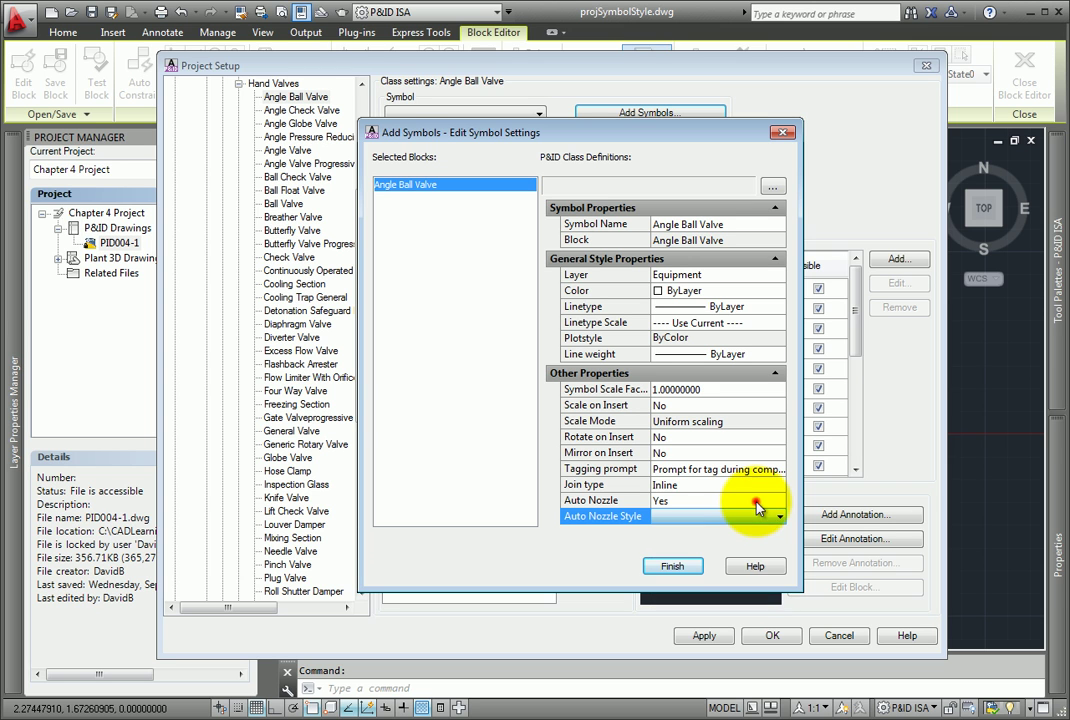
left_click(758, 500)
left_click(770, 500)
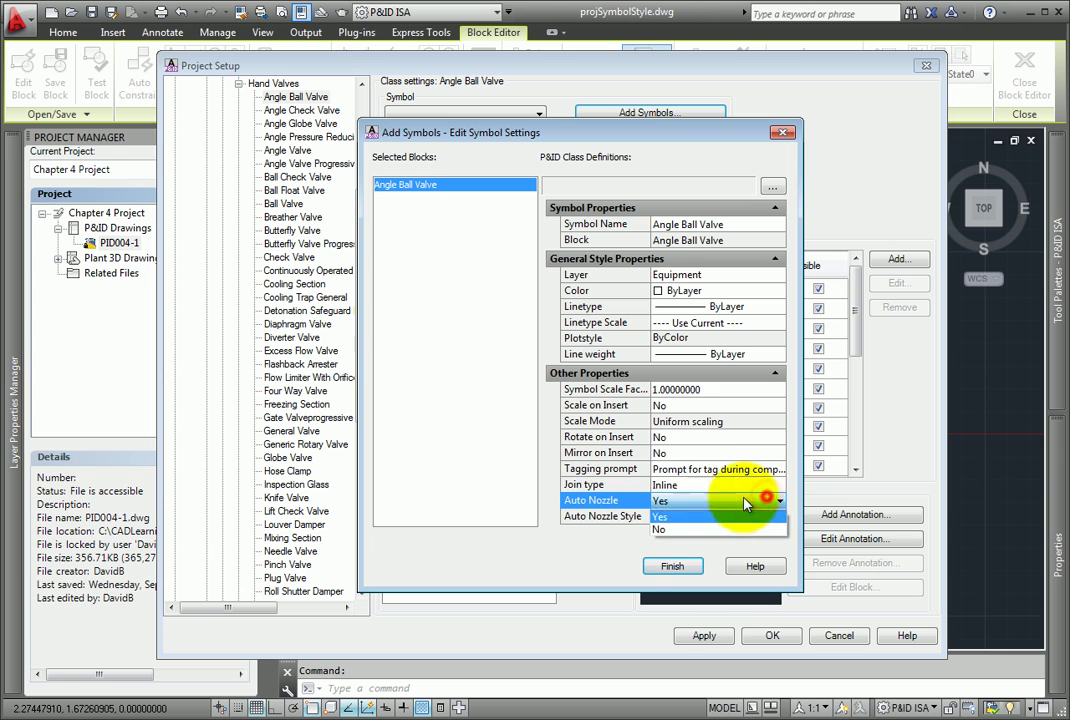
left_click(678, 530)
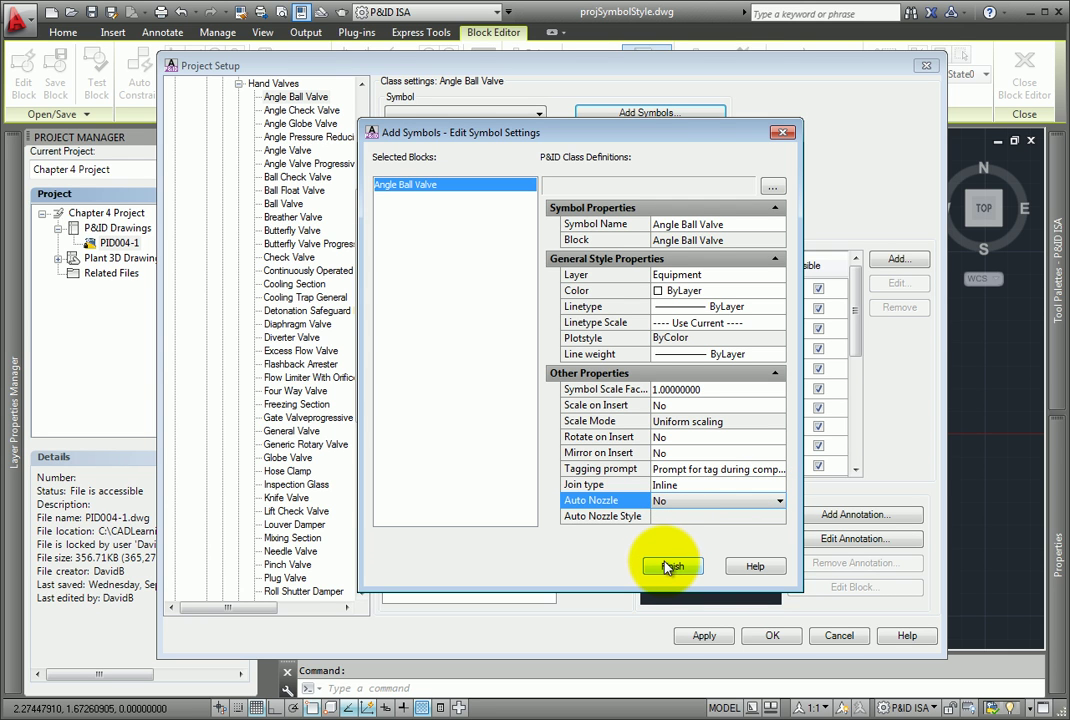
- After the missing-class warning, assign the Hand Valves > Angle Ball Valve class definition
left_click(668, 567)
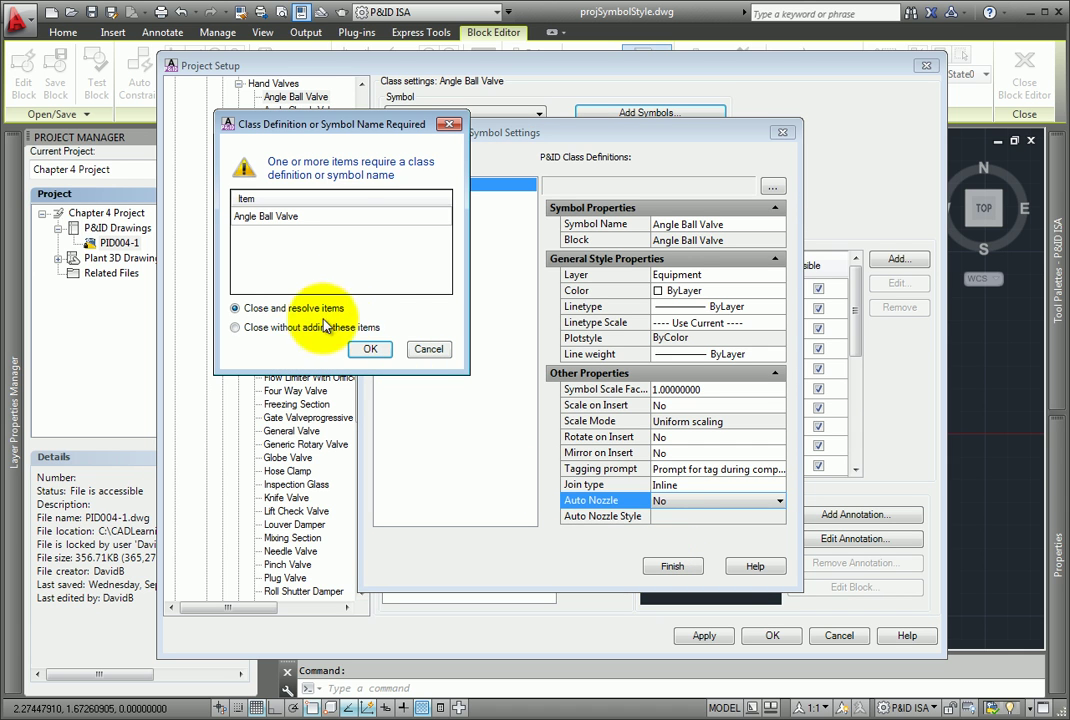
left_click(369, 348)
left_click(773, 187)
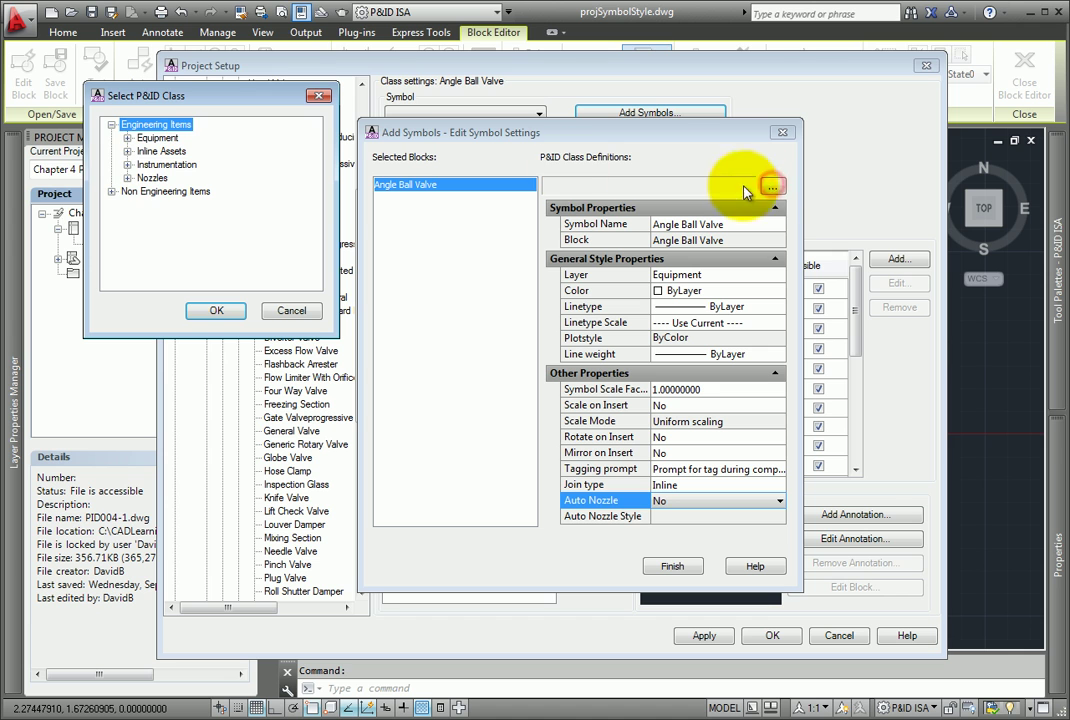
left_click(127, 151)
left_click(141, 164)
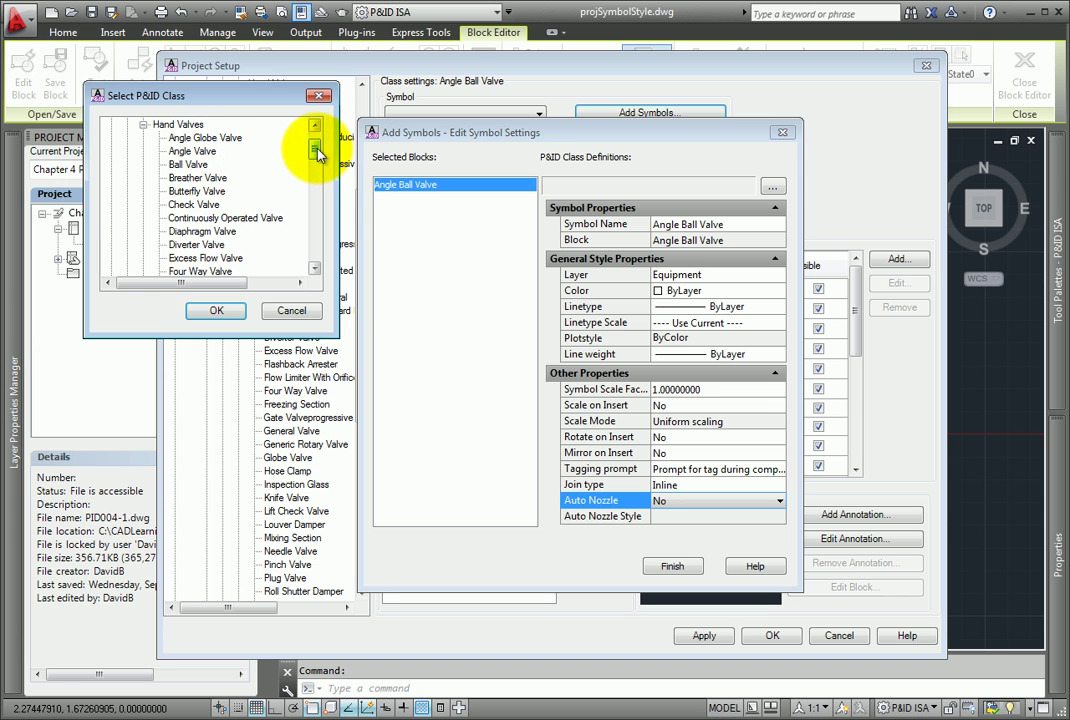
left_click_drag(312, 150, 310, 240)
left_click(200, 231)
left_click(215, 311)
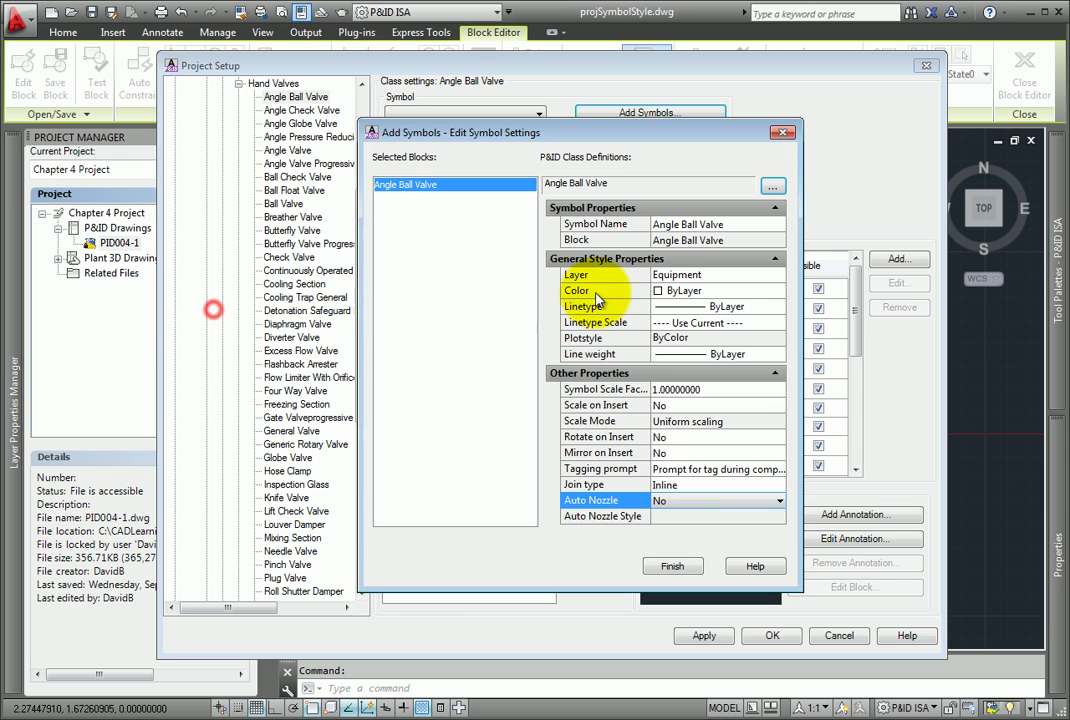
- Finish adding the Angle Ball Valve symbol to its class and review its settings unchanged
left_click(672, 566)
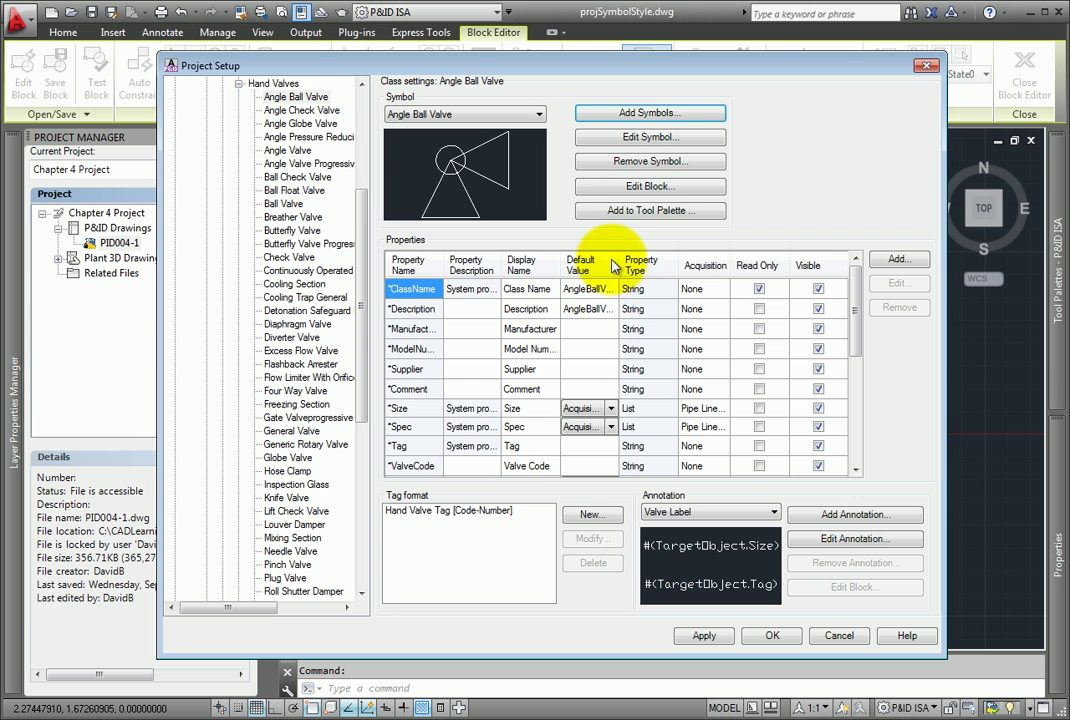
left_click(688, 138)
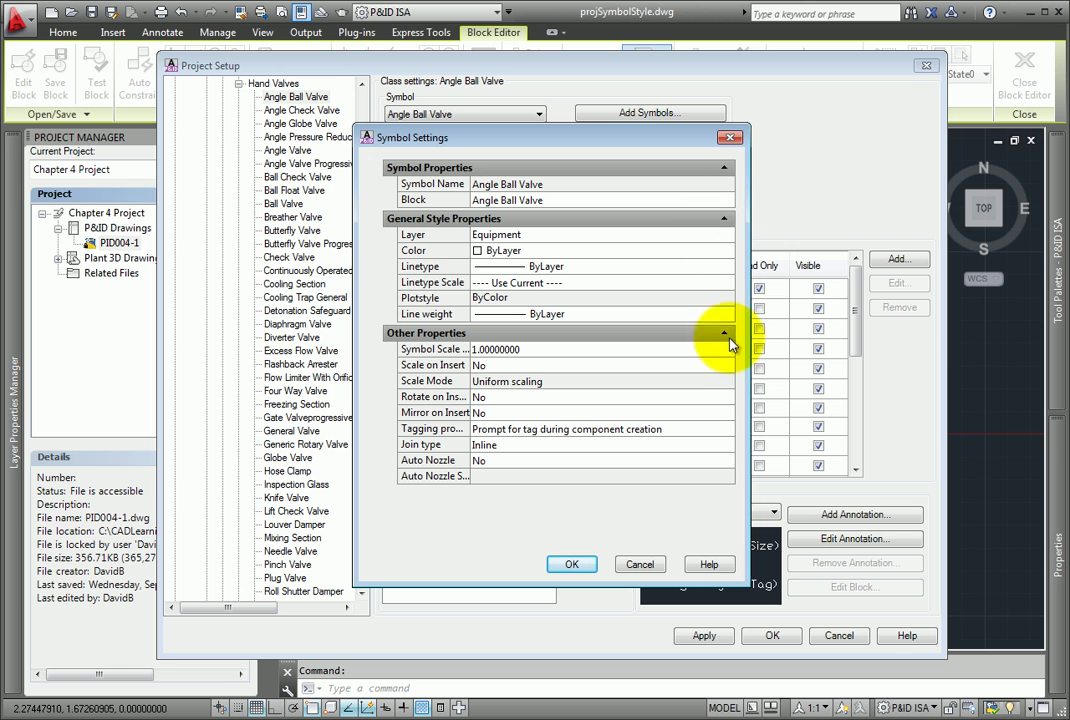
left_click(640, 565)
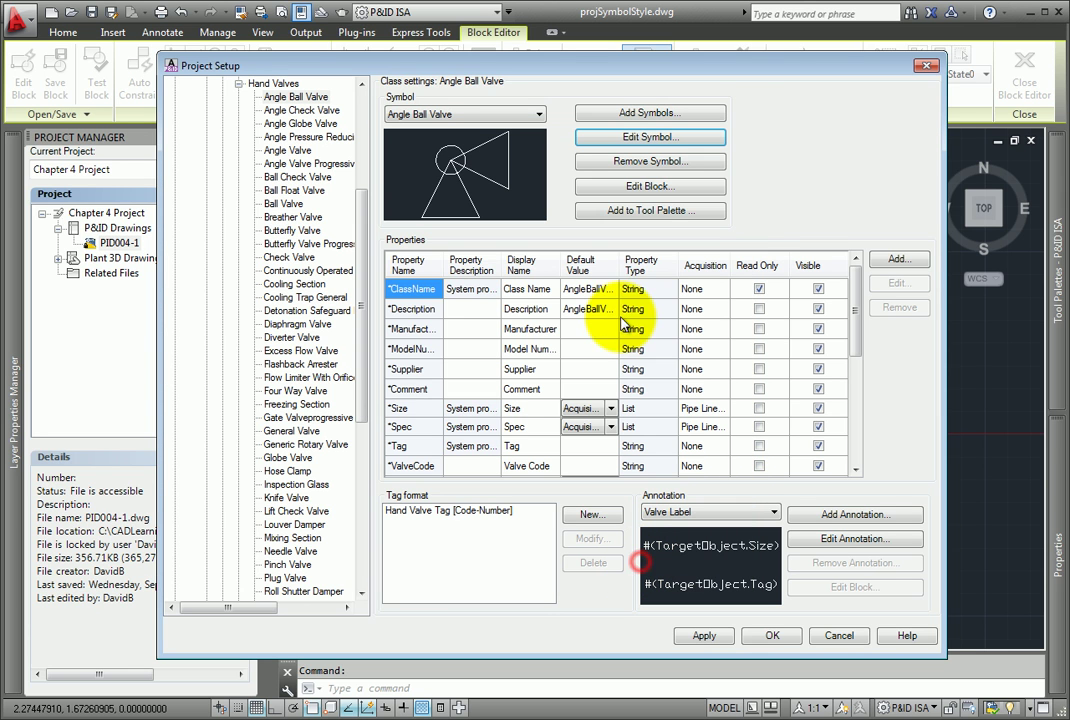
- Add the Angle Ball Valve to the tool palette and accept the Project Setup changes
left_click(699, 212)
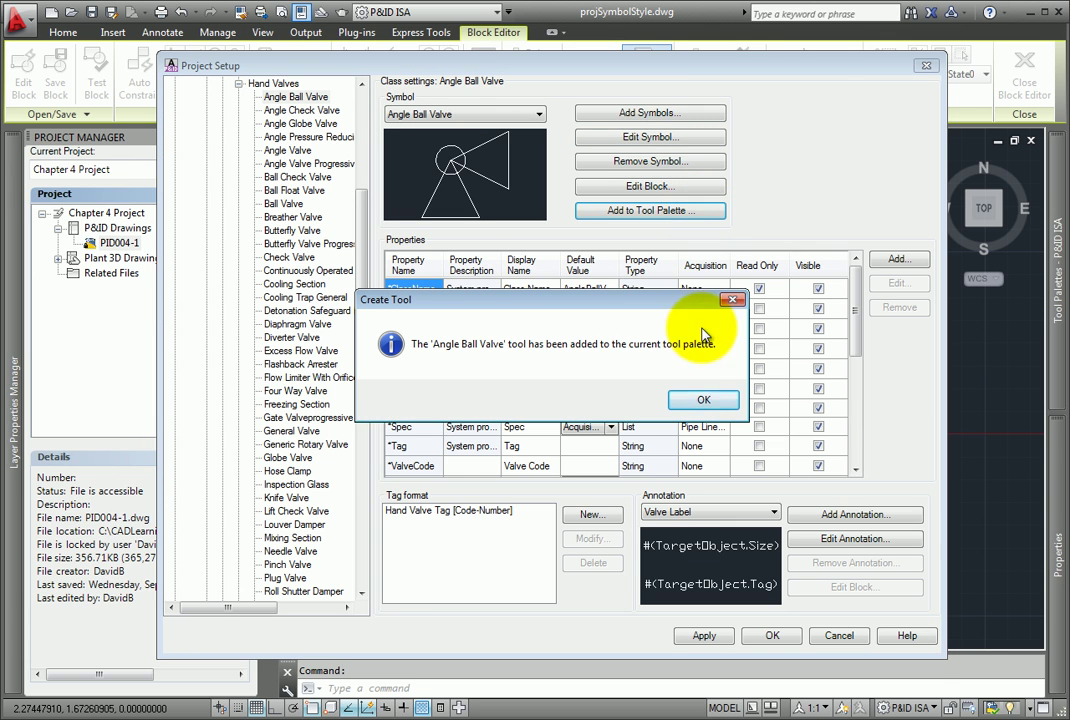
left_click(704, 401)
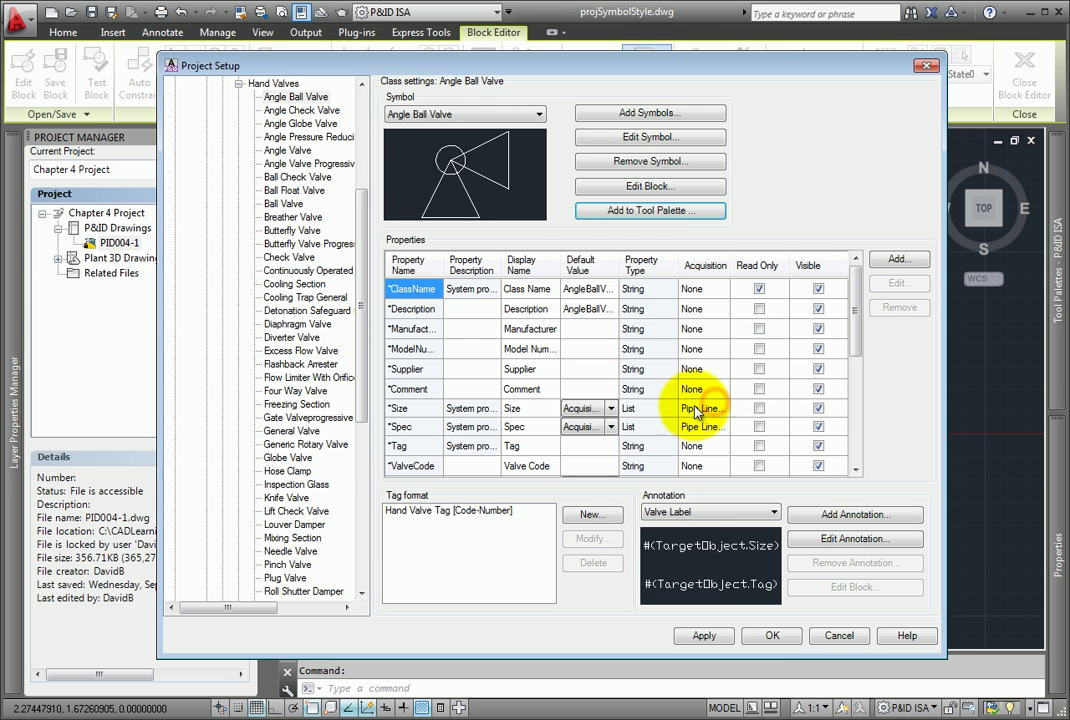
left_click(771, 636)
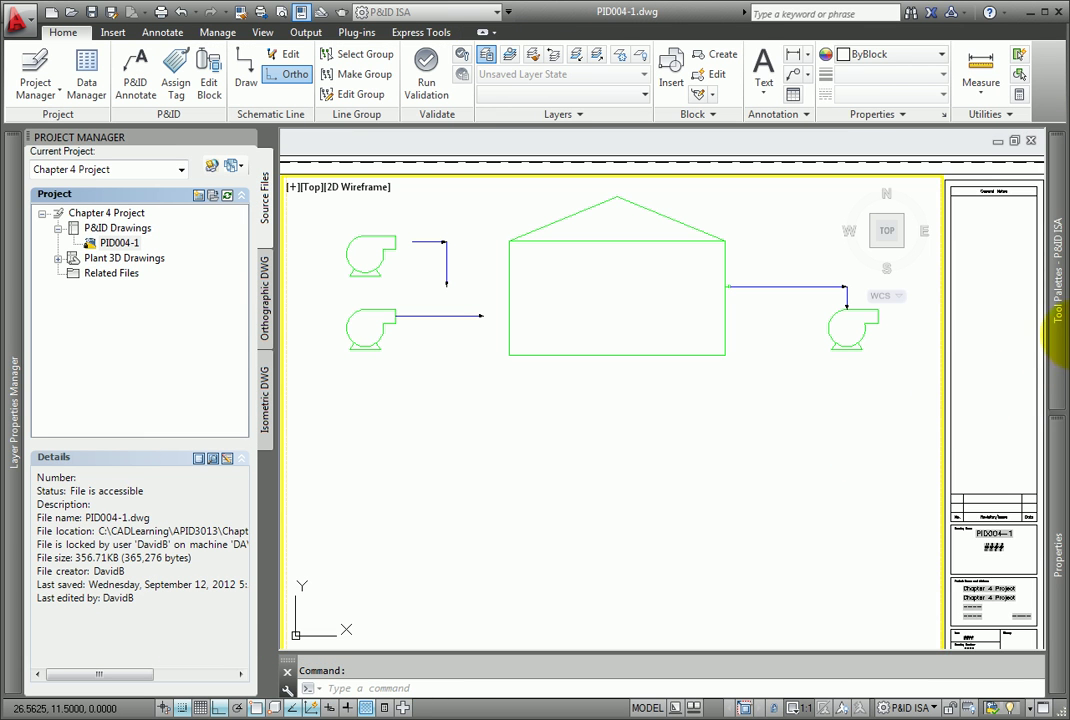
- Cut the Angle Ball Valve tool from Connectors and paste it into the Valves palette
mouse_move(1053, 334)
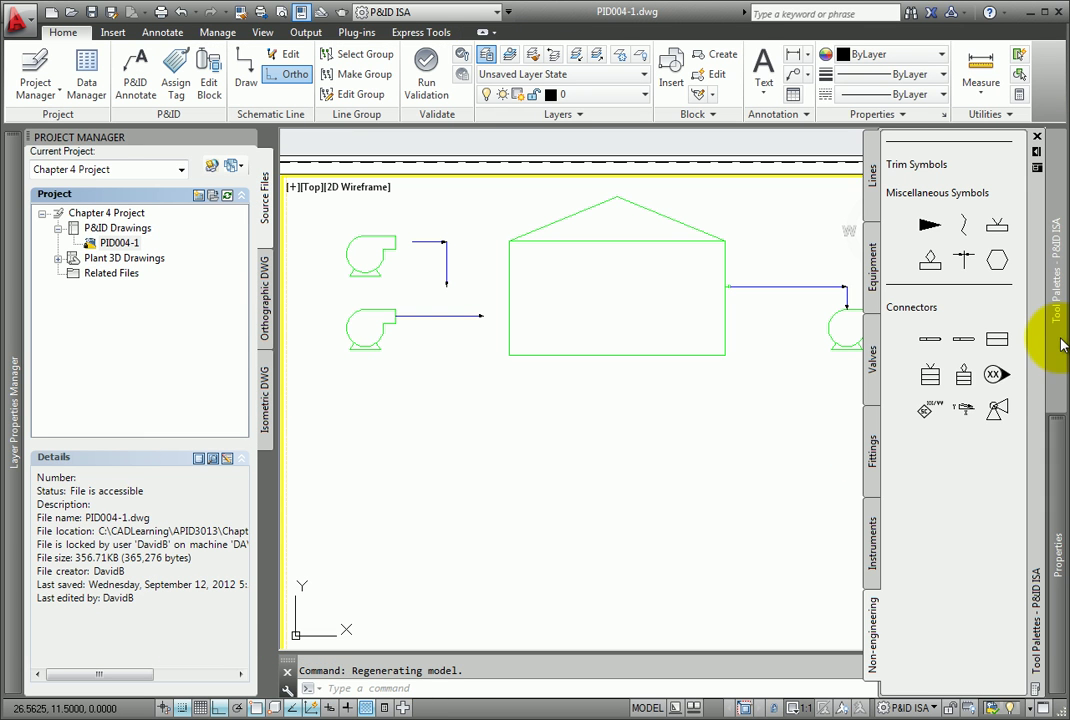
right_click(997, 407)
left_click(990, 416)
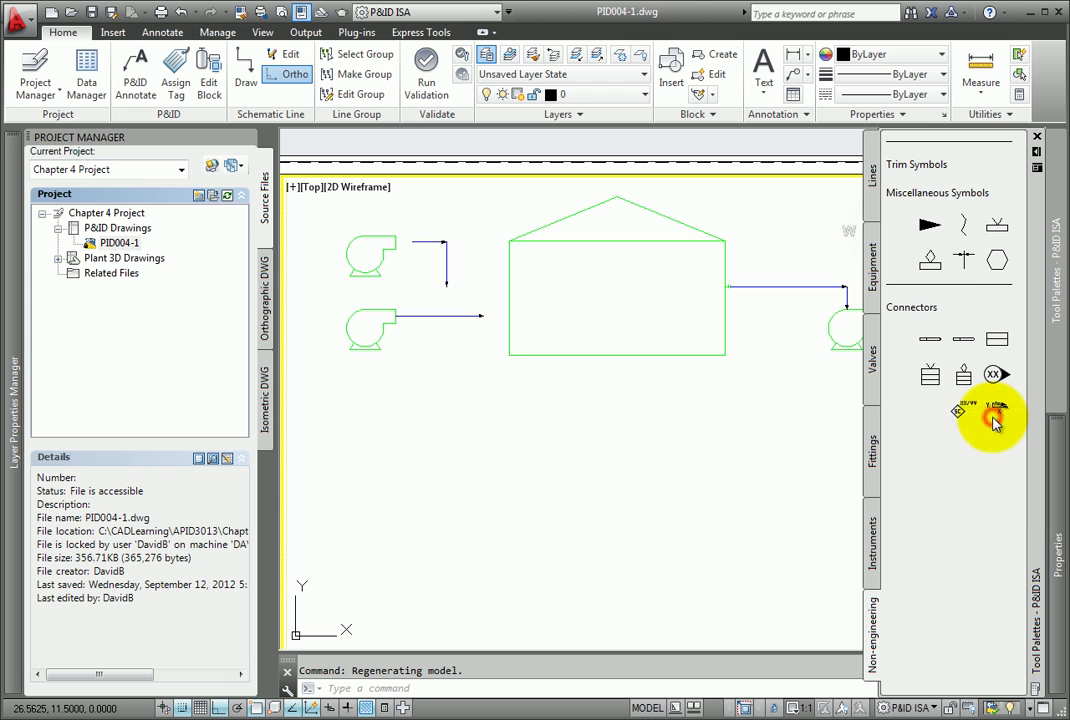
left_click(877, 360)
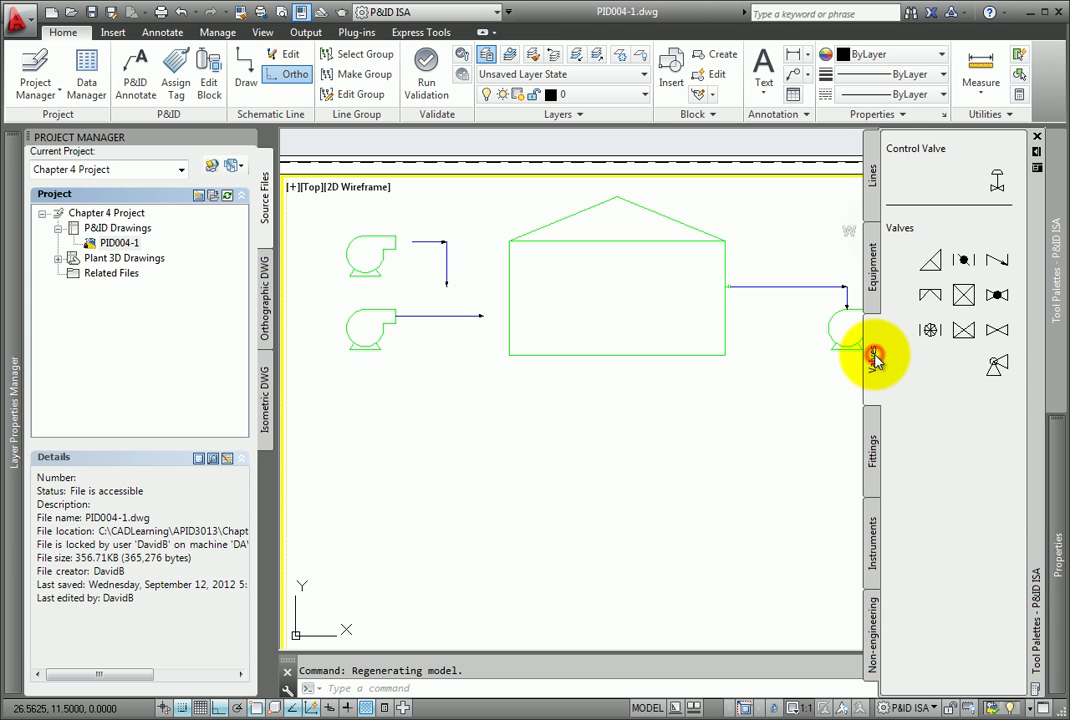
right_click(947, 360)
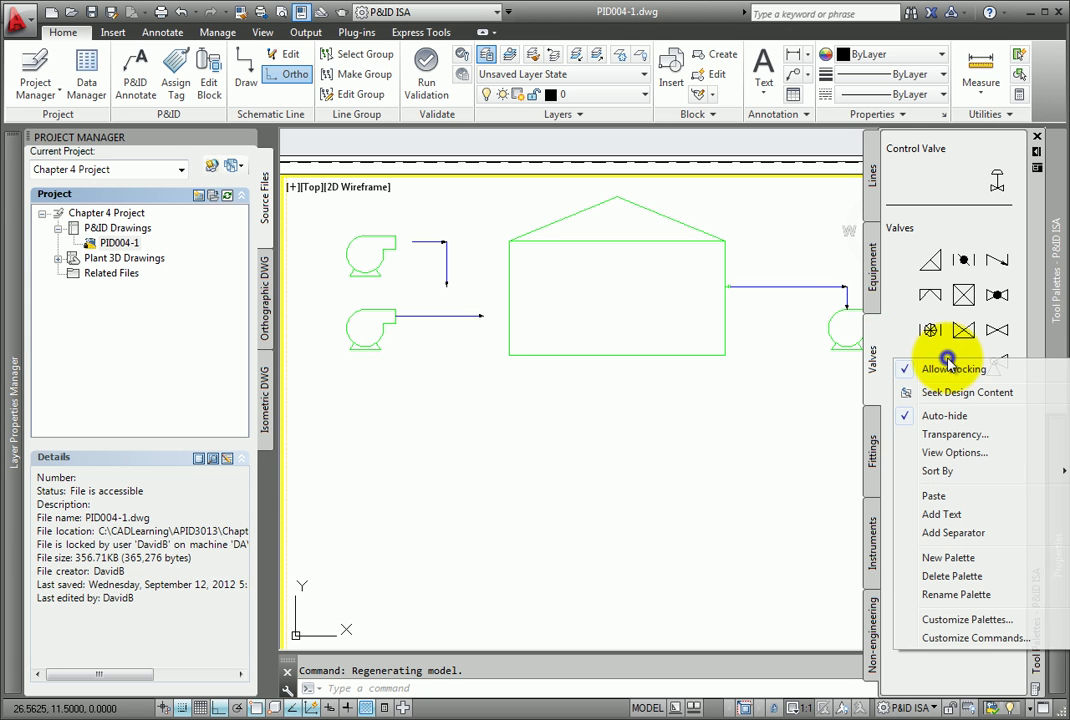
left_click(925, 495)
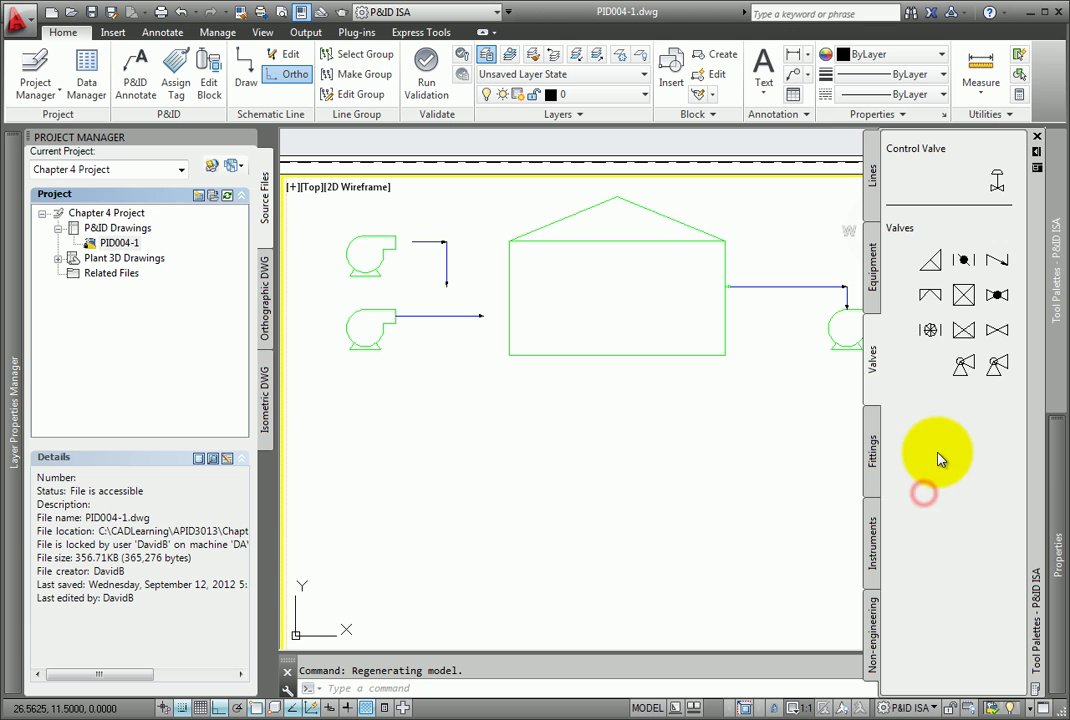
- Delete the duplicate Angle Ball Valve tool from the Valves palette
right_click(997, 367)
left_click(993, 426)
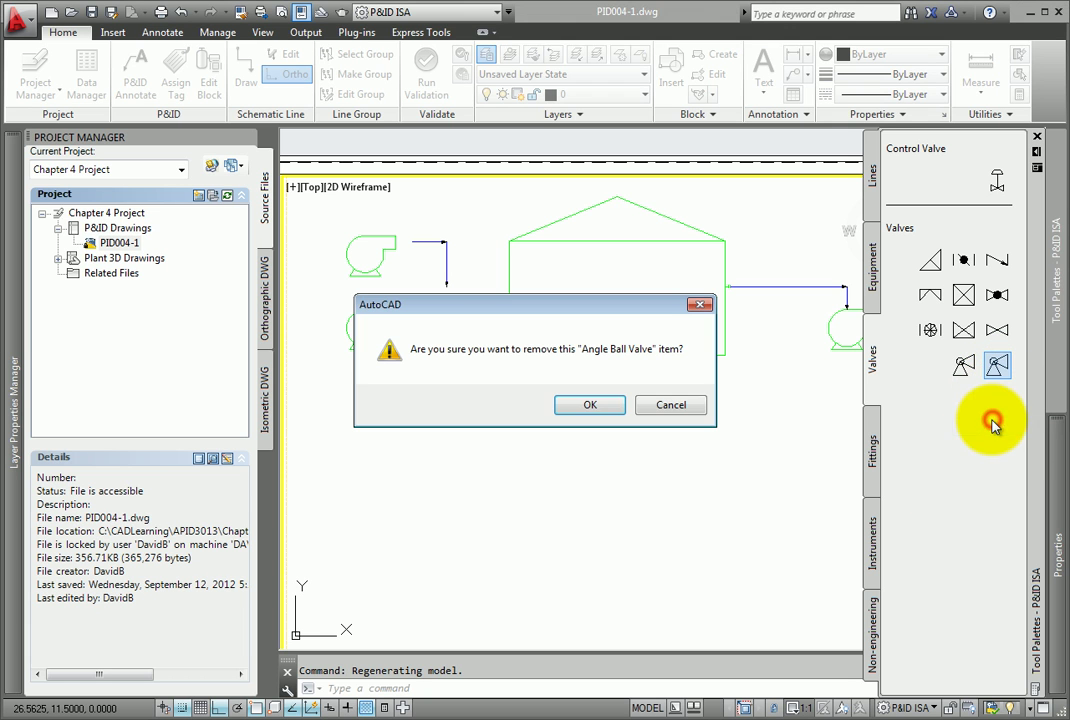
left_click(605, 406)
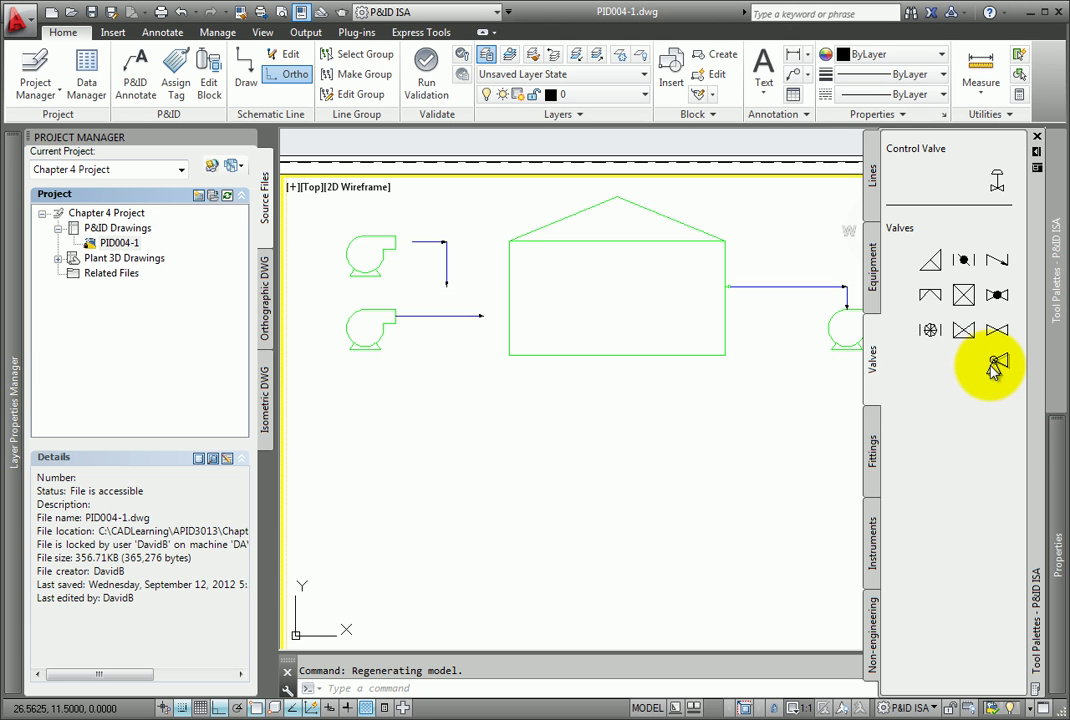